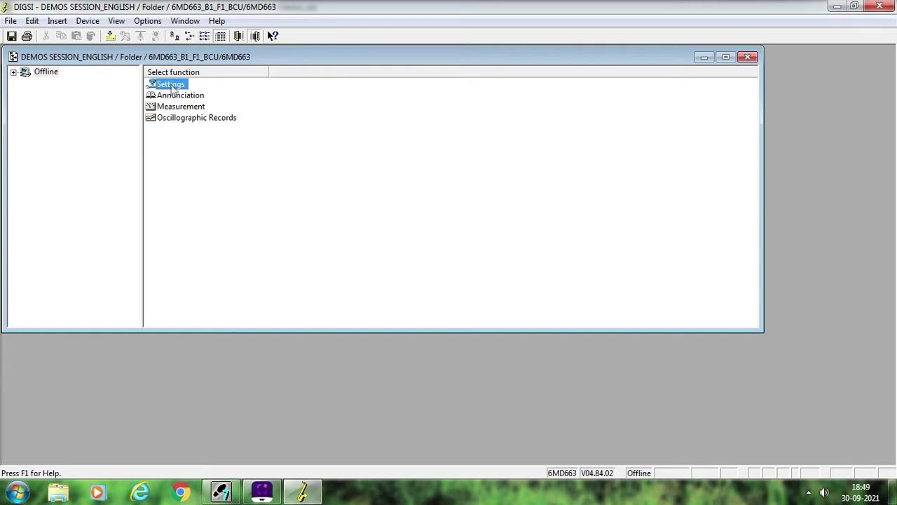
Open the maximized 6MD663 Masking I/O matrix and expand Control Device to show its breaker and isolator rows
double_click(171, 84)
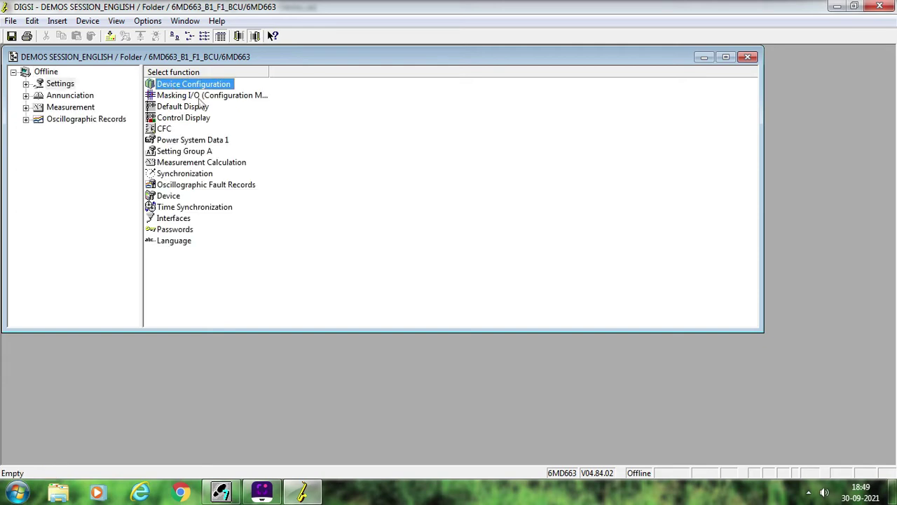
double_click(199, 98)
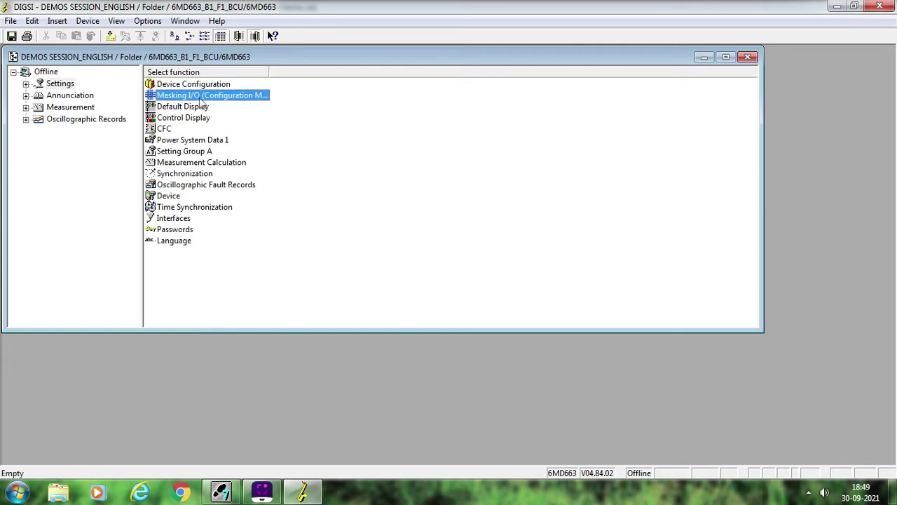
left_click(511, 214)
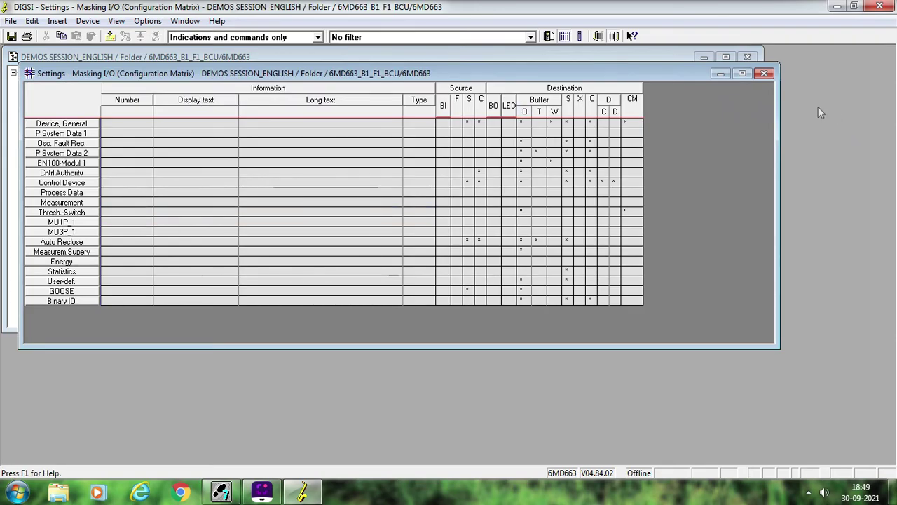
left_click(739, 75)
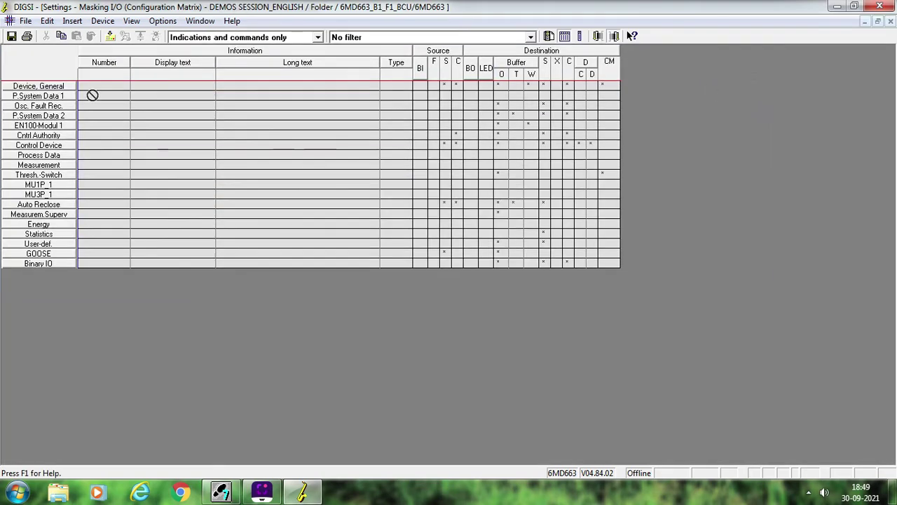
double_click(54, 148)
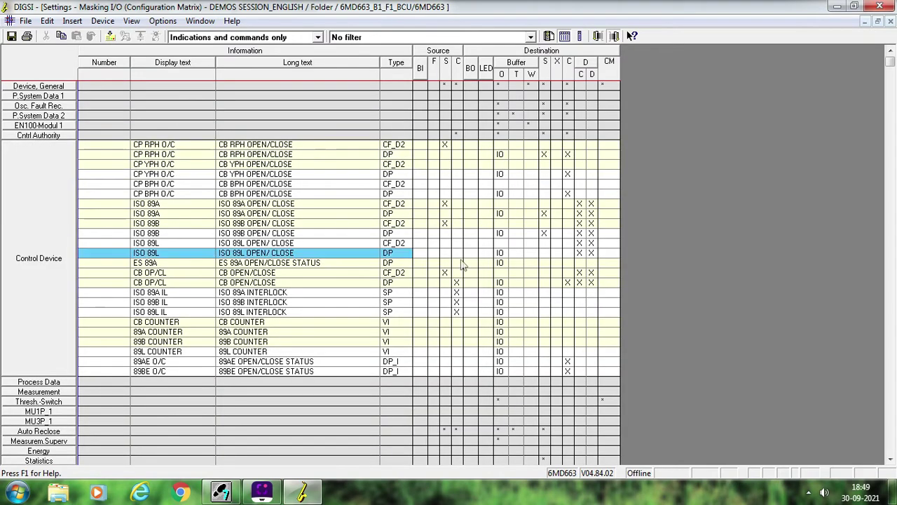
Set the system-interface source of CP RPH O/C, ISO 89A, ISO 89B and CB OP/CL to Not configured
left_click(446, 146)
right_click(448, 150)
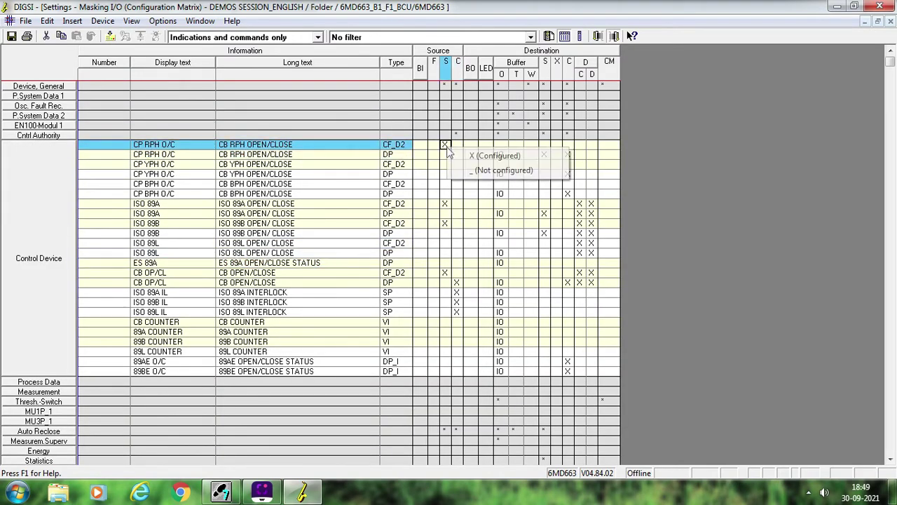
left_click(471, 172)
left_click(445, 204)
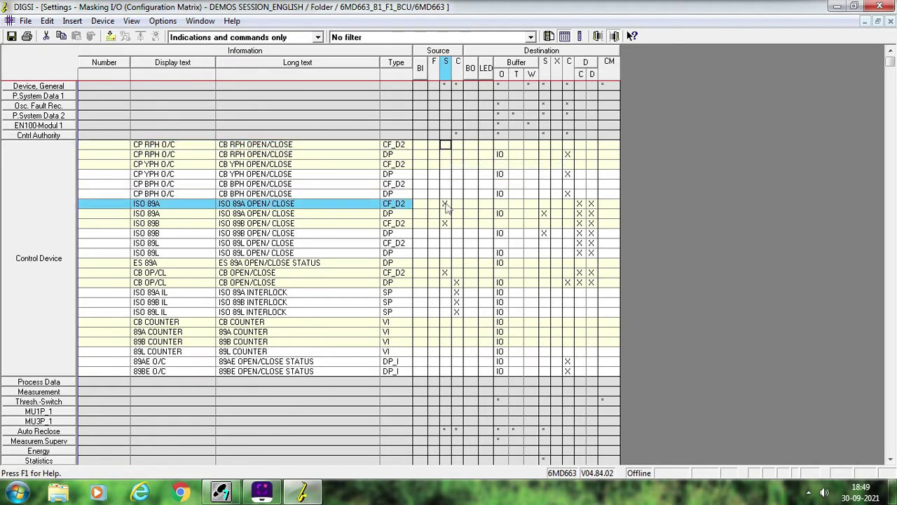
right_click(445, 204)
left_click(462, 227)
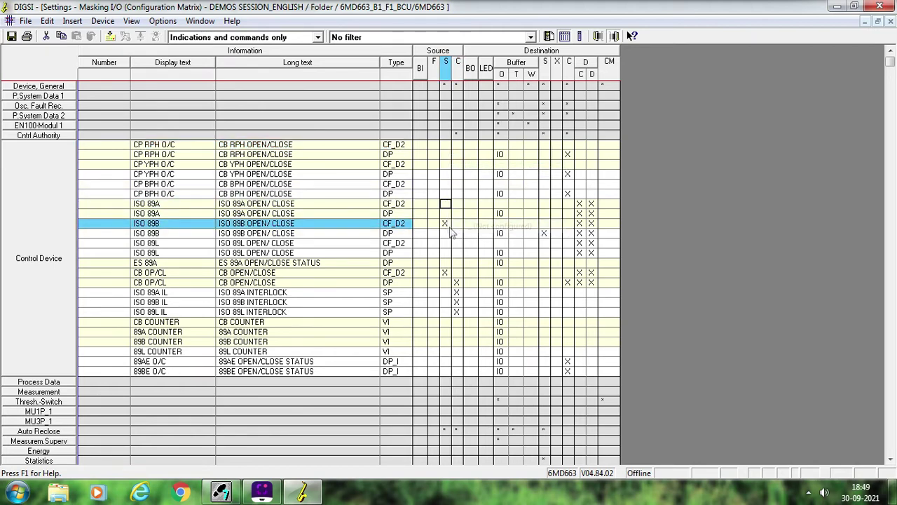
right_click(446, 224)
left_click(463, 251)
left_click(445, 272)
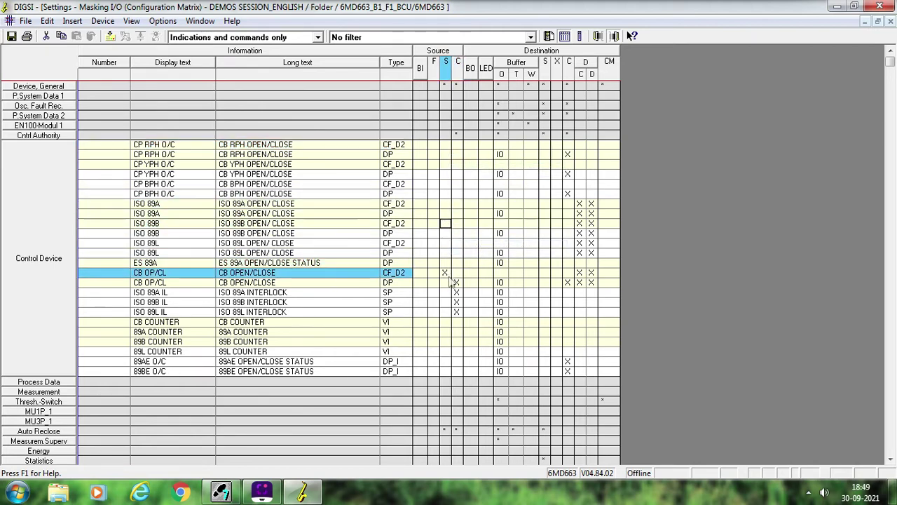
right_click(445, 272)
left_click(472, 297)
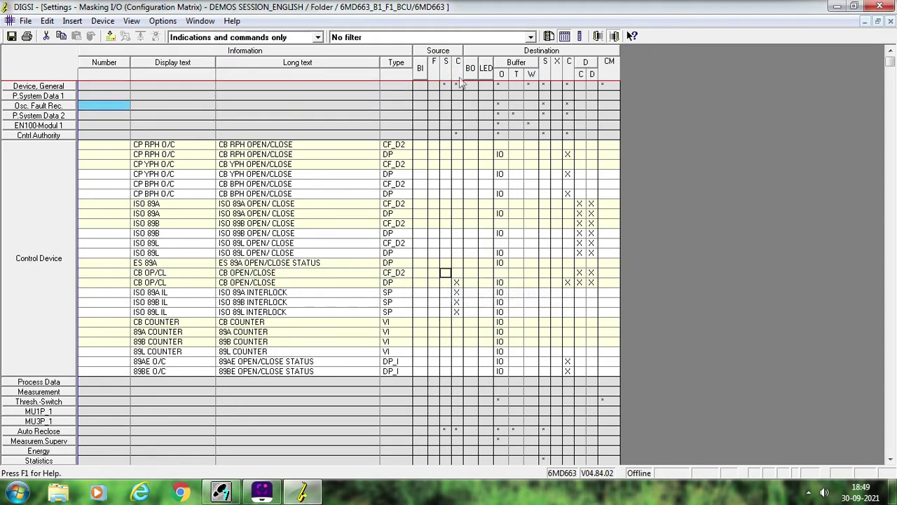
Request setting CP RPH O/C DP's CFC routing to Not configured
left_click(568, 154)
right_click(568, 154)
left_click(585, 182)
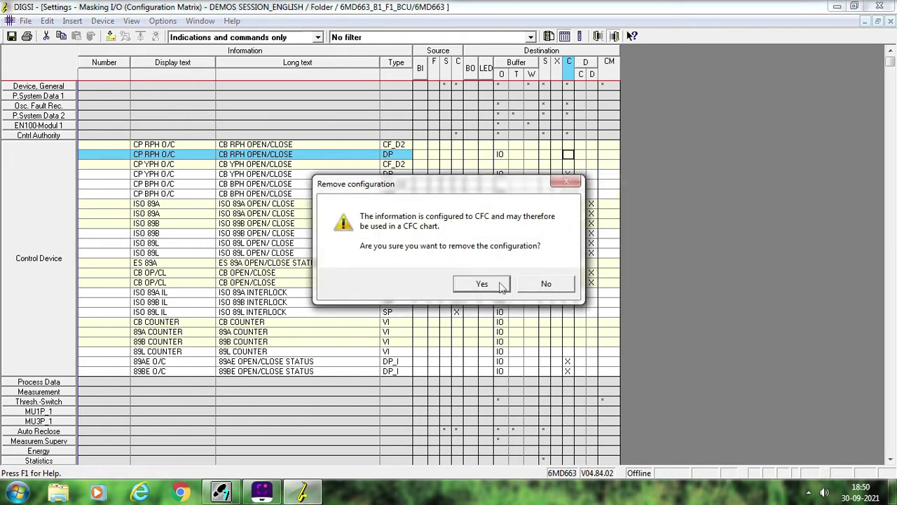
Decline the removal confirmation so CP RPH O/C DP keeps its CFC routing mark
left_click(546, 283)
left_click_drag(551, 189, 245, 276)
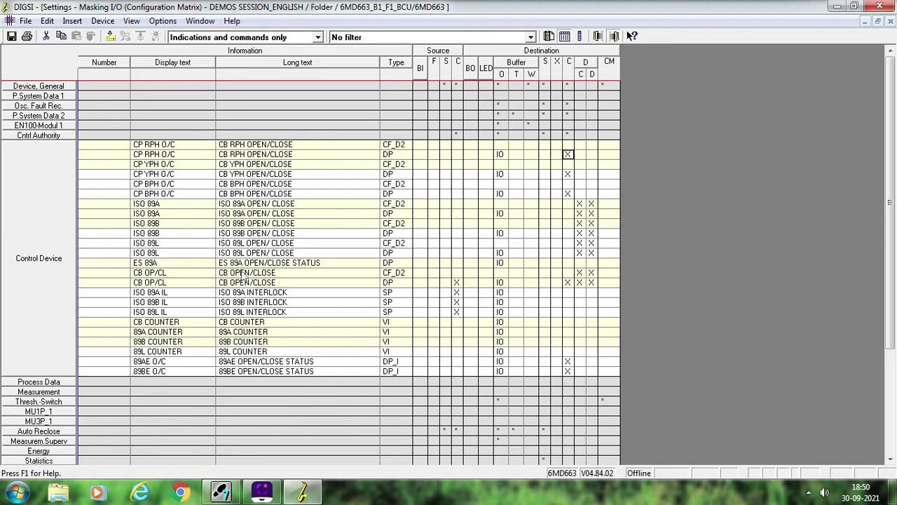
left_click_drag(209, 215, 465, 347)
Mark ISO 89A's system-interface source as Configured, showing its GAPC object properties (instance 1)
left_click(444, 206)
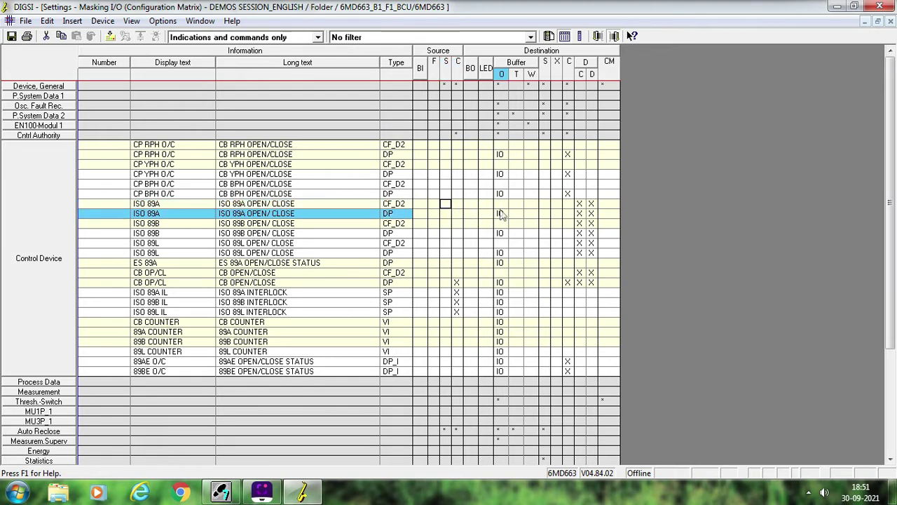
left_click(544, 204)
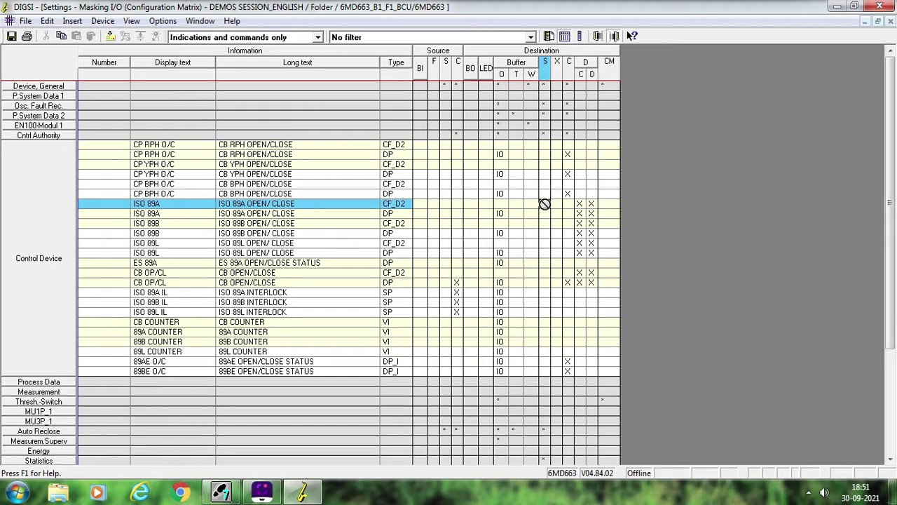
right_click(445, 204)
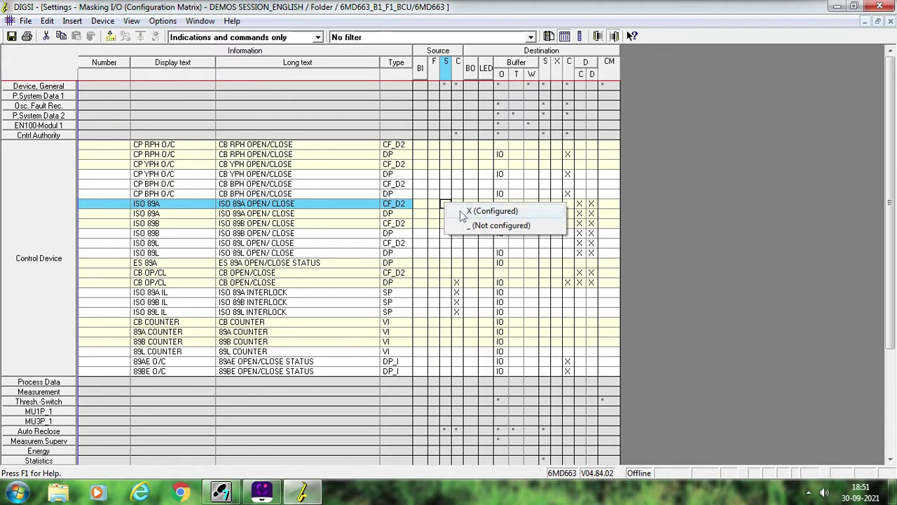
left_click(463, 211)
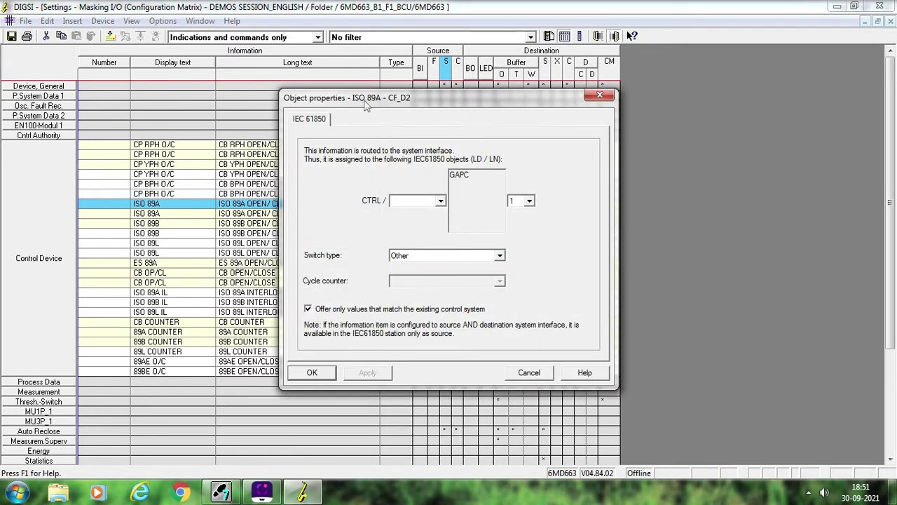
left_click_drag(364, 104, 461, 118)
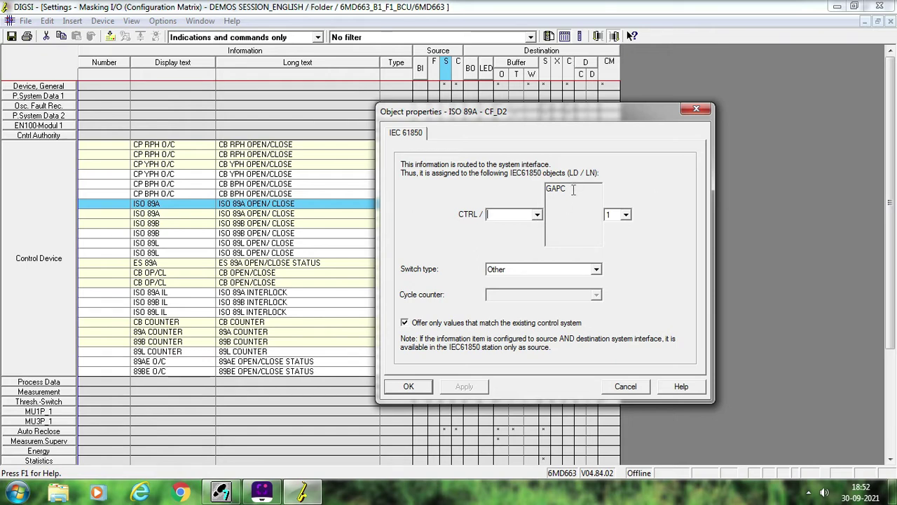
double_click(548, 194)
left_click(548, 192)
left_click_drag(550, 194, 566, 190)
left_click(568, 190)
left_click_drag(565, 188, 545, 189)
Set ISO 89A's switch type to Disconnector (XSWI/CSWI) and its cycle counter to 89A COUNTER
left_click(507, 277)
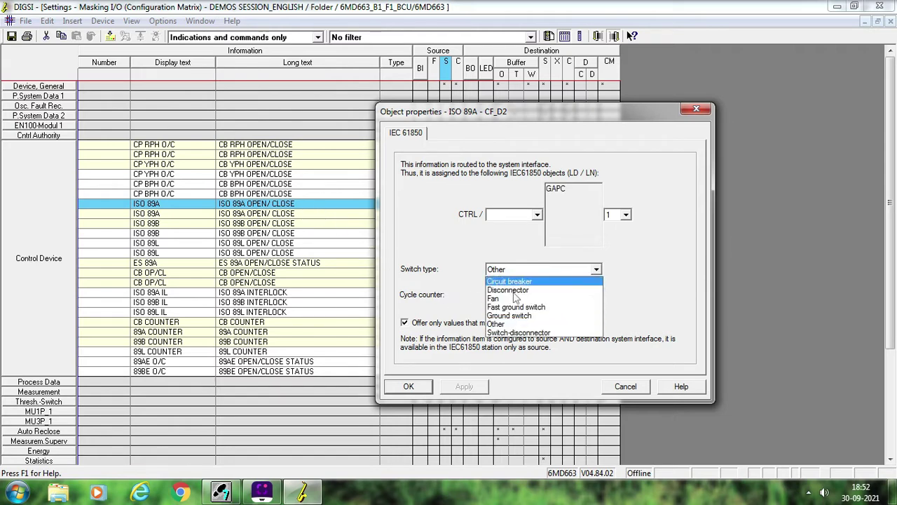
left_click(515, 291)
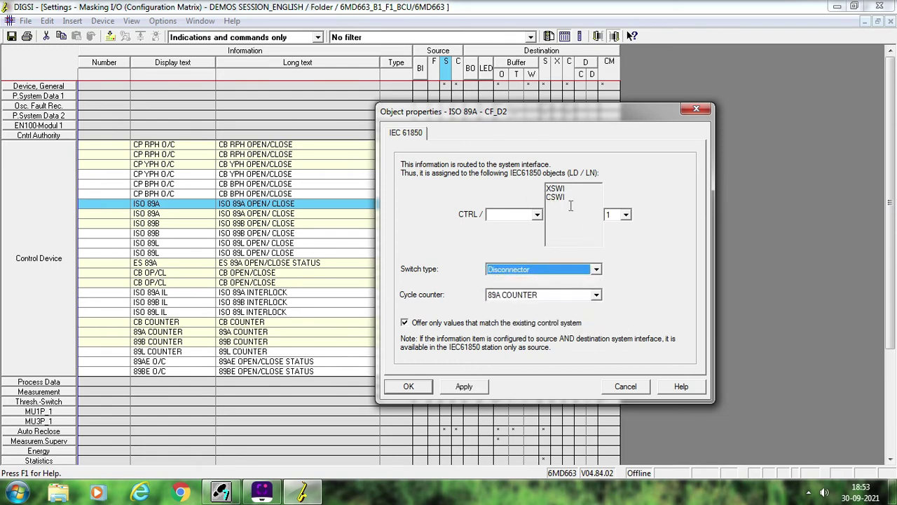
left_click_drag(570, 202, 547, 190)
left_click(564, 229)
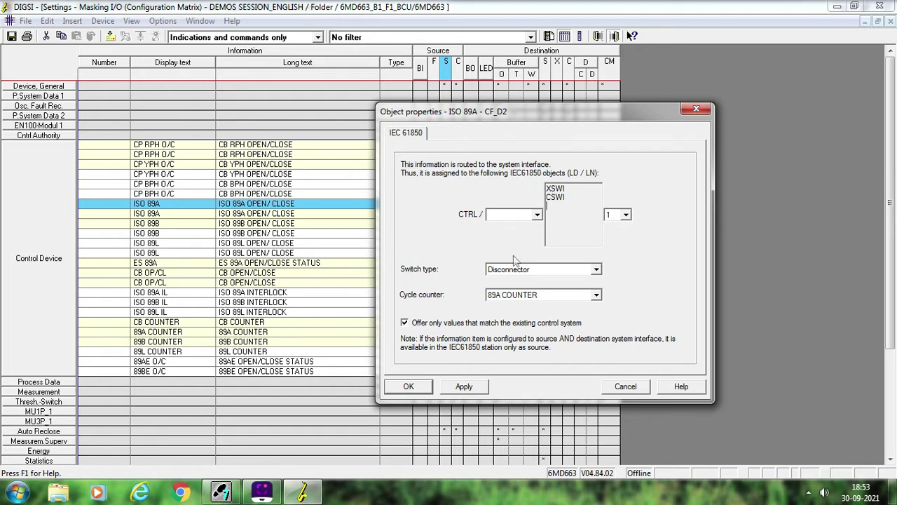
left_click(507, 295)
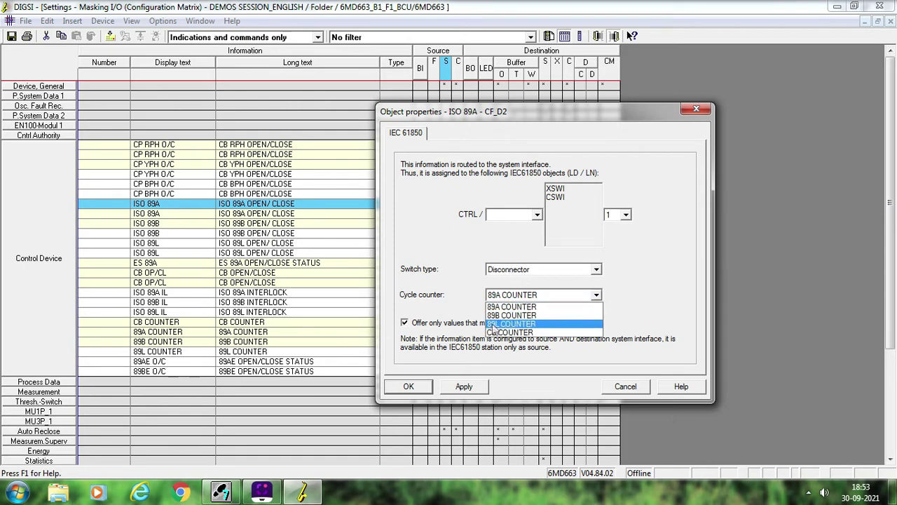
left_click(540, 307)
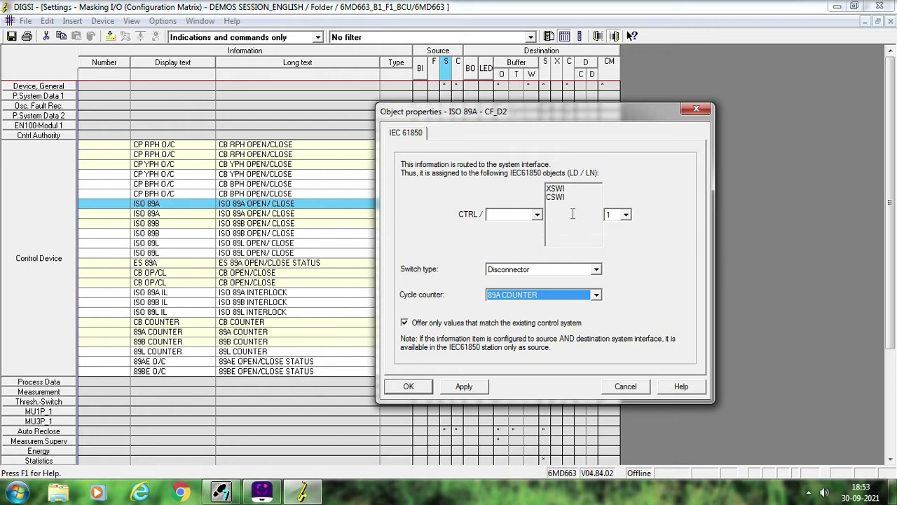
Compare ISO 89A's logical nodes as Circuit breaker (XCBR/CSWI) versus Disconnector (XSWI)
left_click(544, 272)
left_click(532, 282)
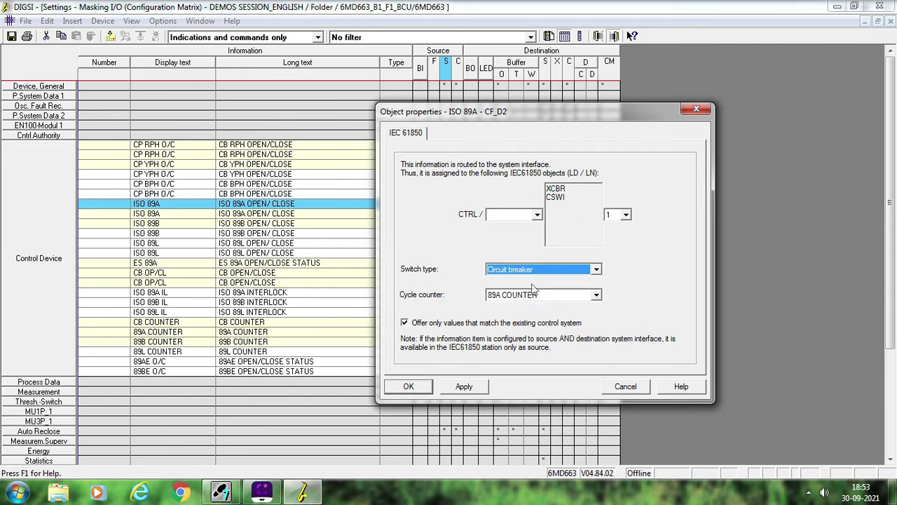
left_click(570, 187)
left_click_drag(570, 187, 545, 188)
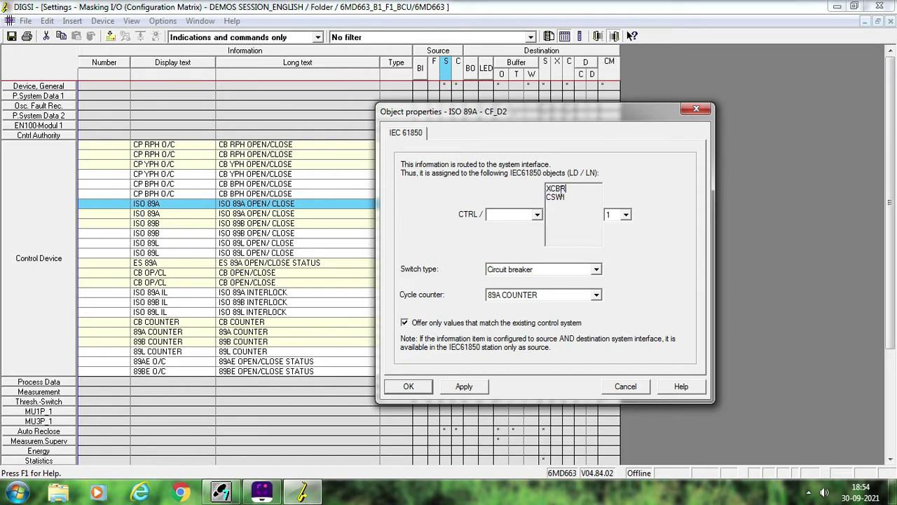
left_click(568, 272)
left_click(508, 289)
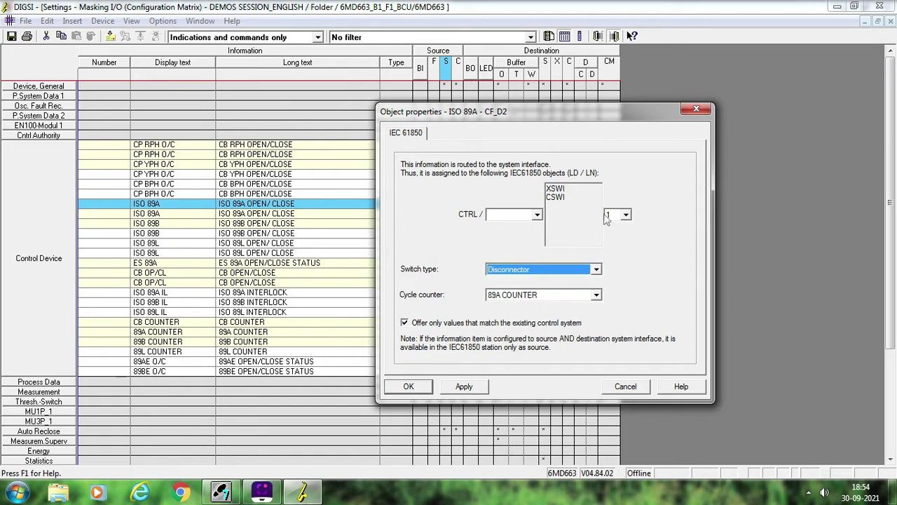
left_click(568, 190)
left_click_drag(568, 190, 546, 188)
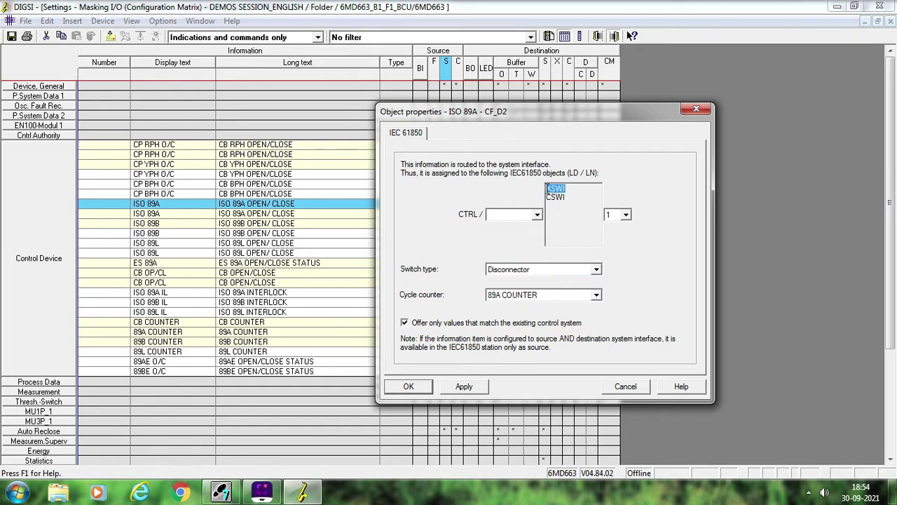
left_click(553, 273)
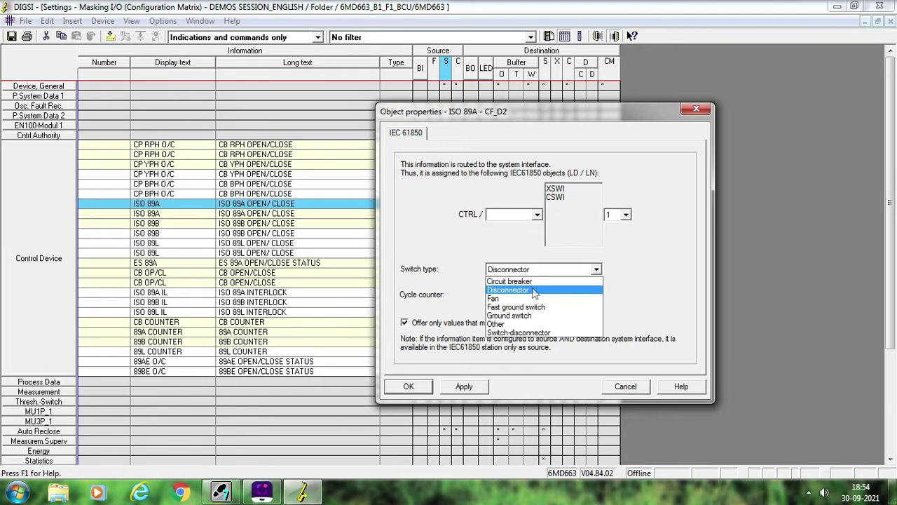
left_click(534, 281)
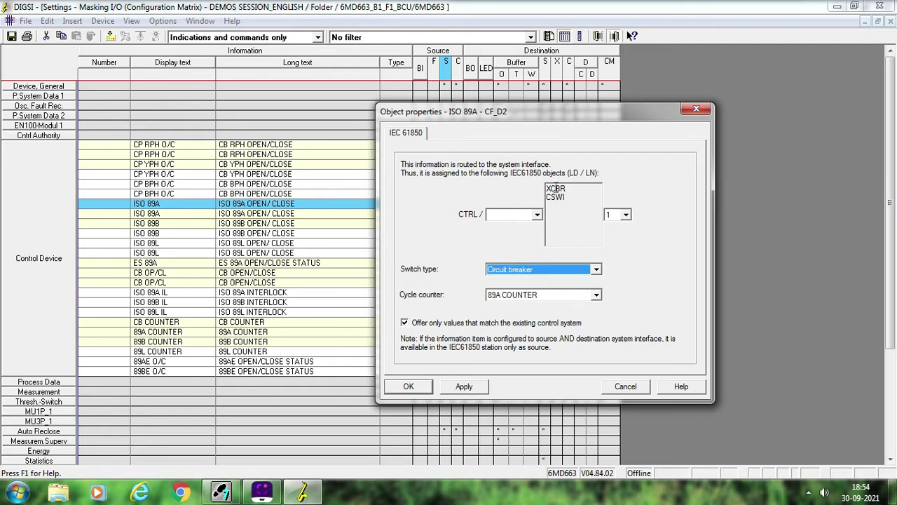
left_click_drag(552, 188, 564, 189)
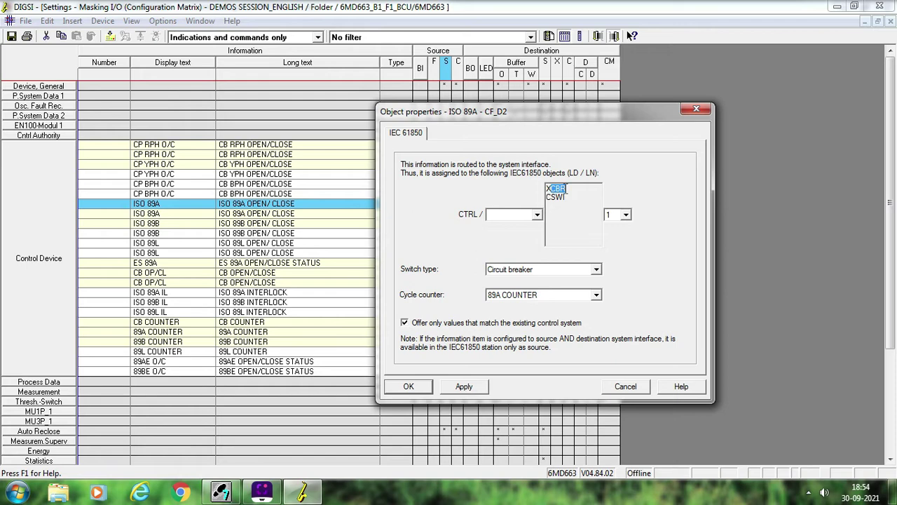
left_click_drag(569, 199, 546, 187)
left_click(565, 198)
Set ISO 89A's switch type to Disconnector and apply it
left_click(545, 272)
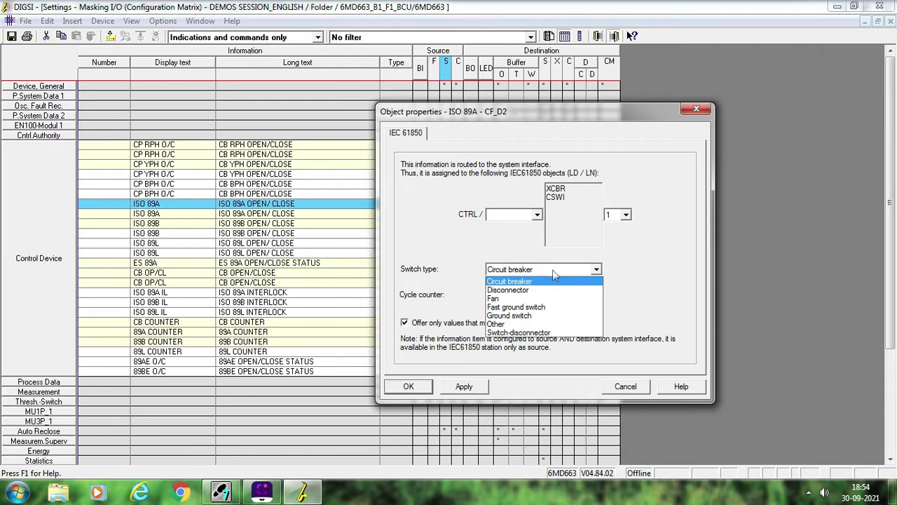
left_click(532, 290)
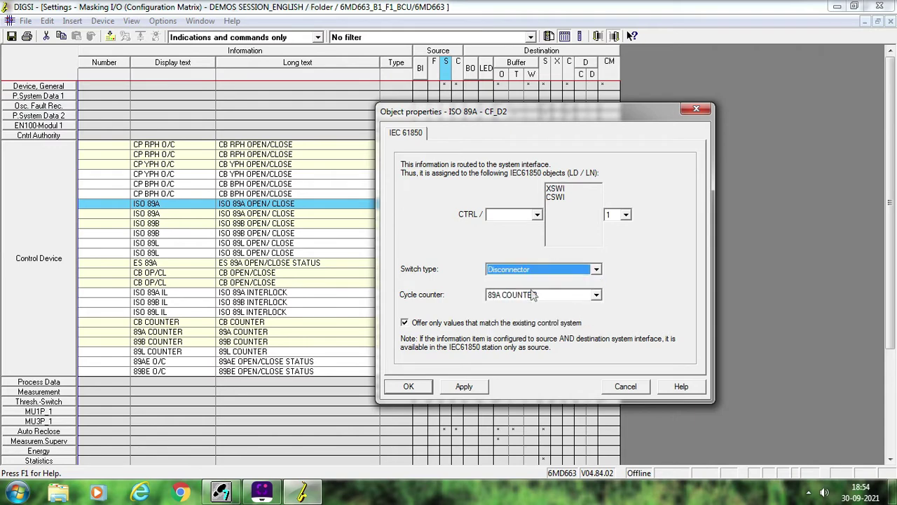
left_click(474, 385)
Close ISO 89A's properties and mark ISO 89B's system-interface source as Configured
left_click(408, 386)
left_click_drag(449, 331, 451, 235)
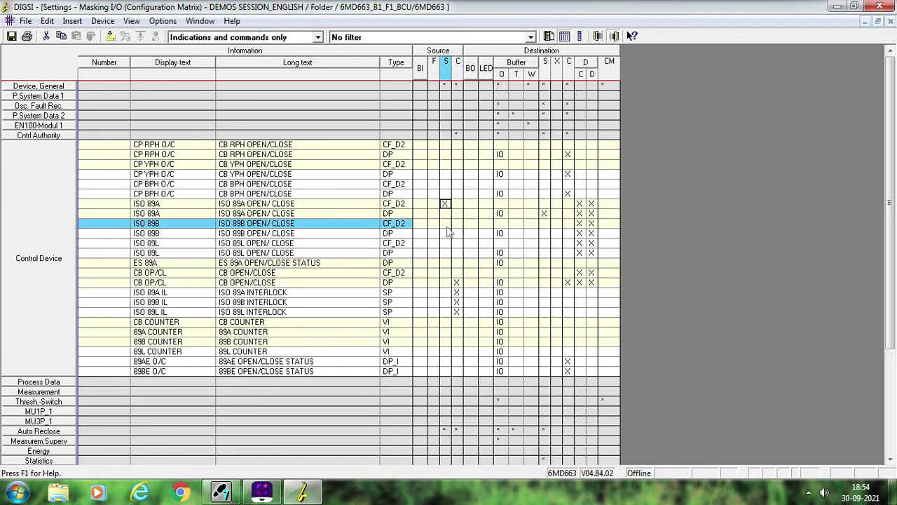
right_click(444, 226)
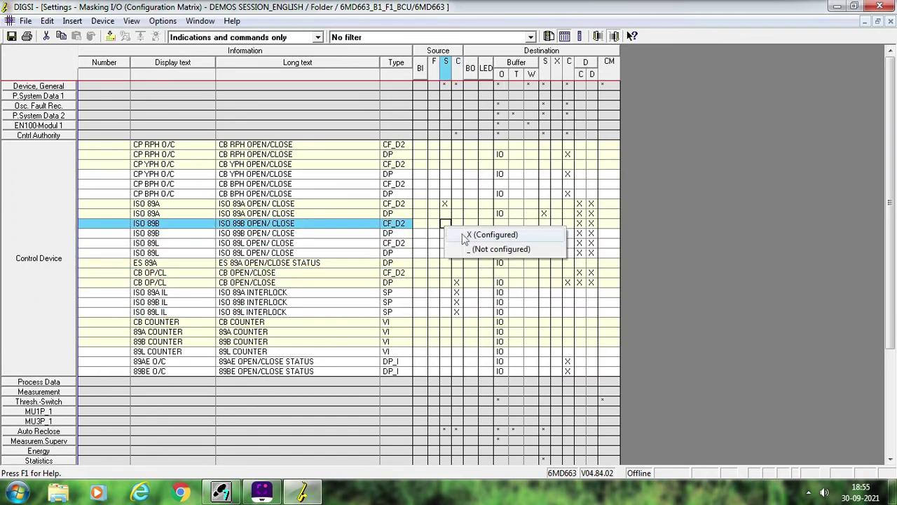
left_click(469, 235)
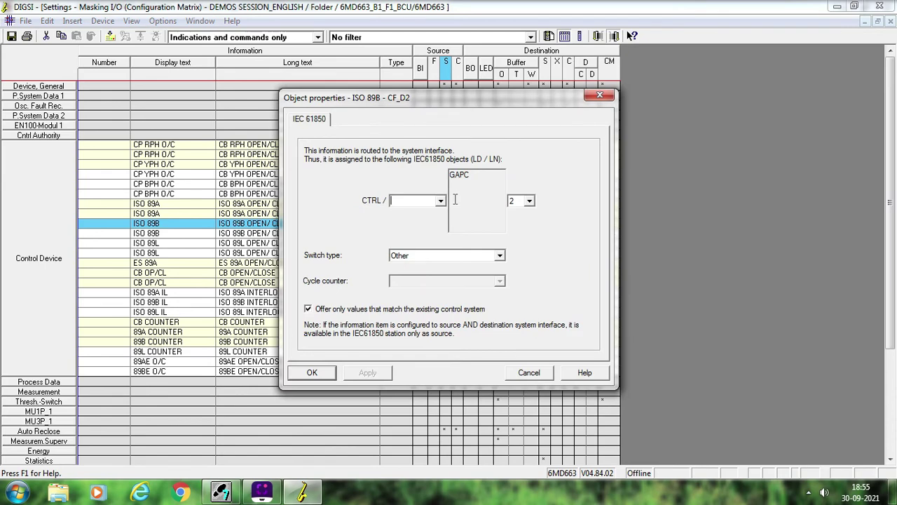
Give ISO 89B instance 2, switch type Disconnector and cycle counter 89B COUNTER, then apply
left_click(521, 201)
left_click(579, 220)
left_click(498, 257)
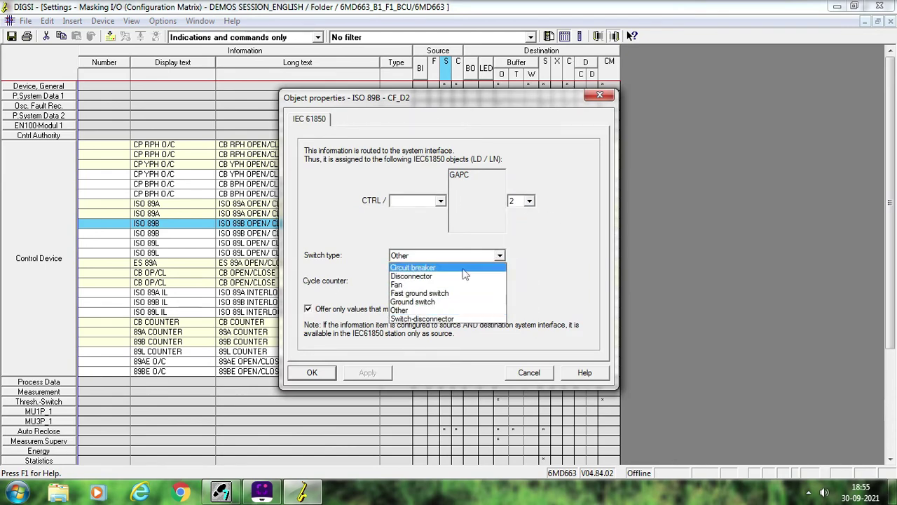
left_click(459, 285)
left_click(444, 283)
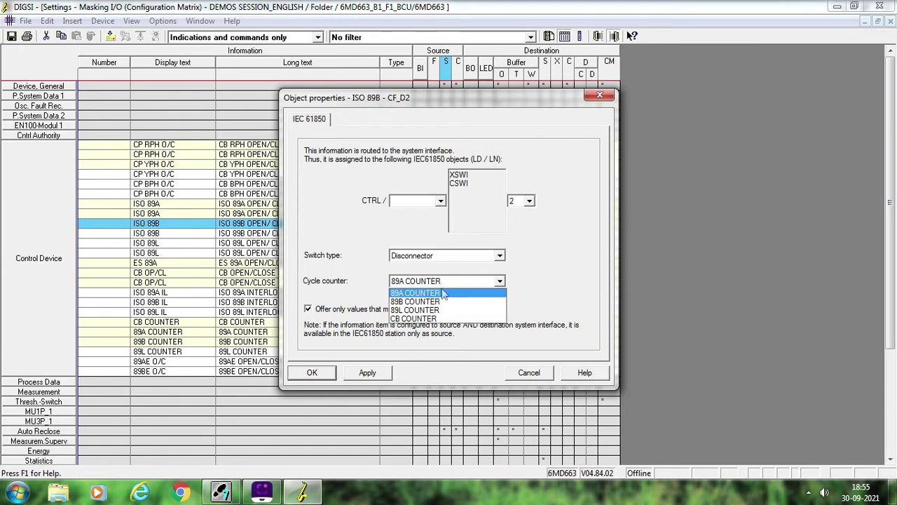
left_click(443, 301)
left_click(368, 379)
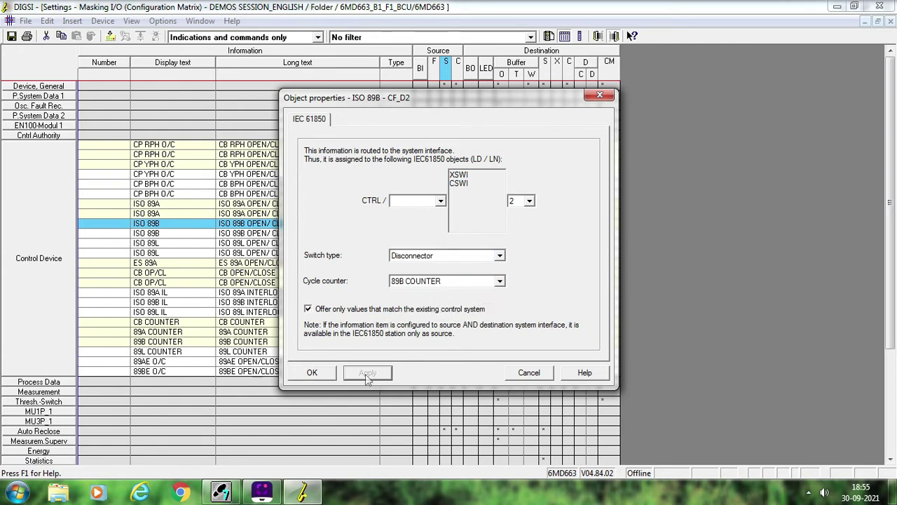
left_click(315, 373)
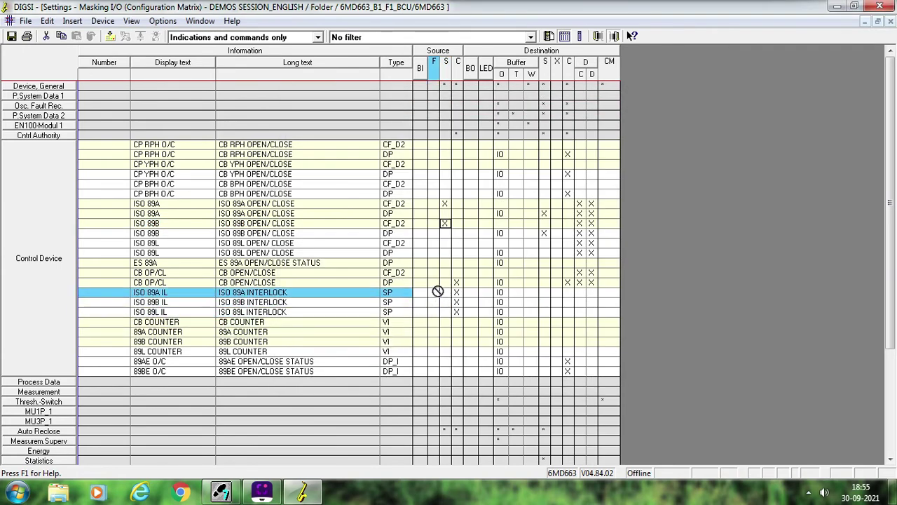
Mark CB OP/CL's system-interface source as Configured: Circuit breaker, instance 3, cycle counter CB COUNTER
right_click(446, 275)
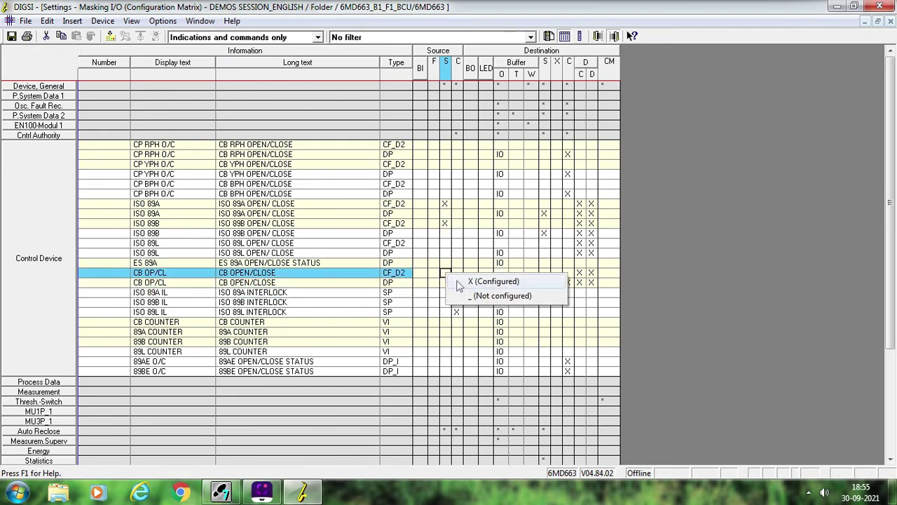
left_click(458, 281)
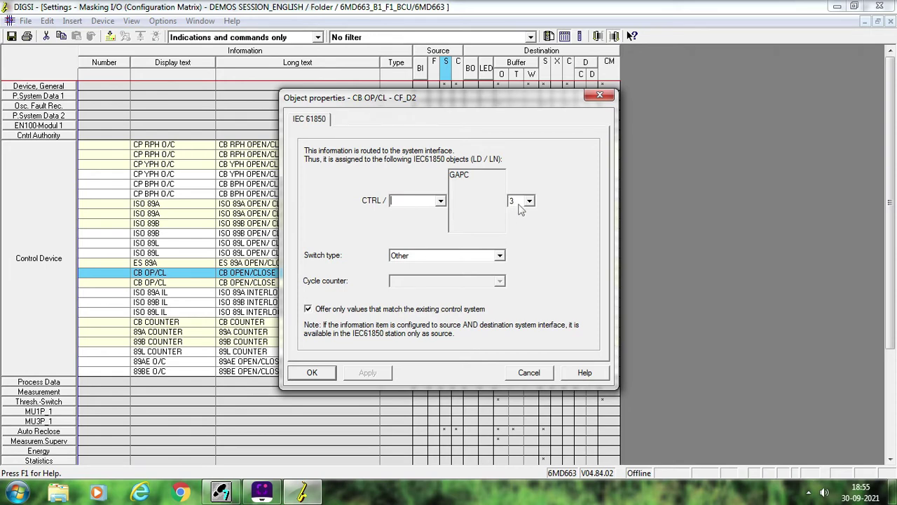
left_click(500, 255)
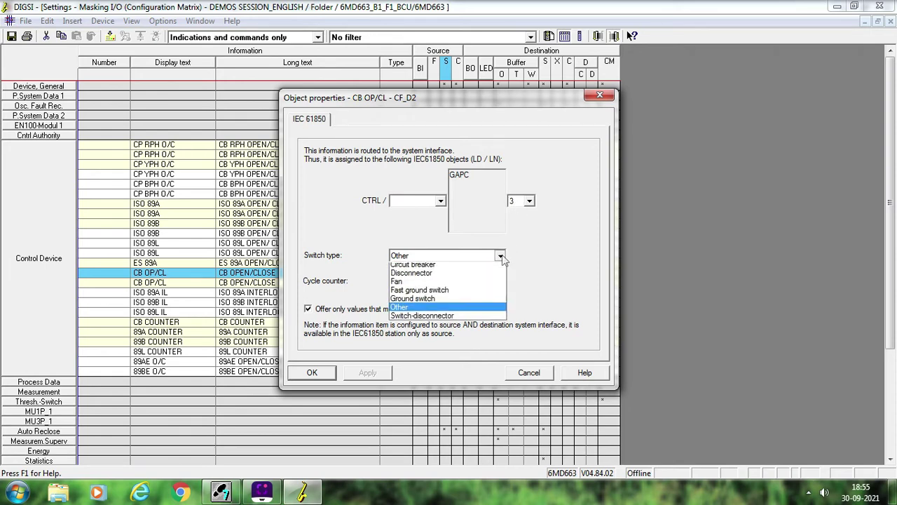
left_click(479, 271)
left_click(480, 282)
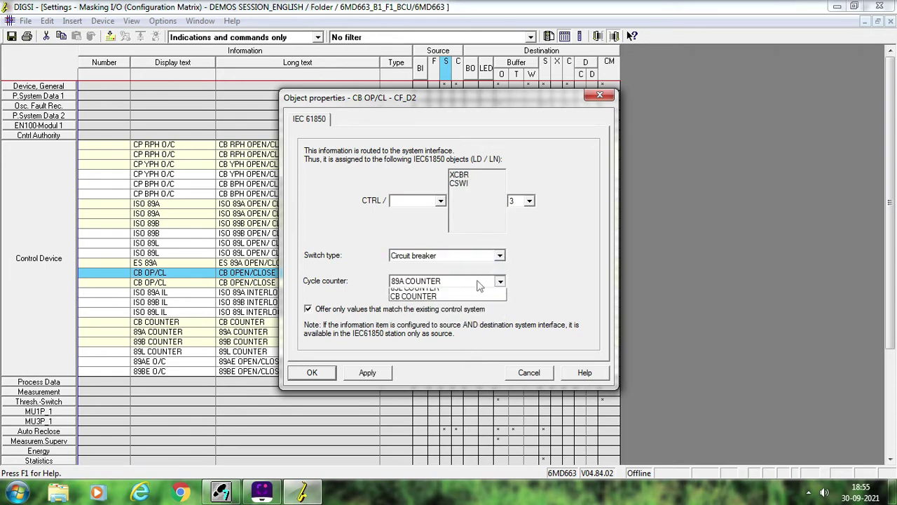
left_click(453, 319)
left_click(374, 376)
left_click(312, 373)
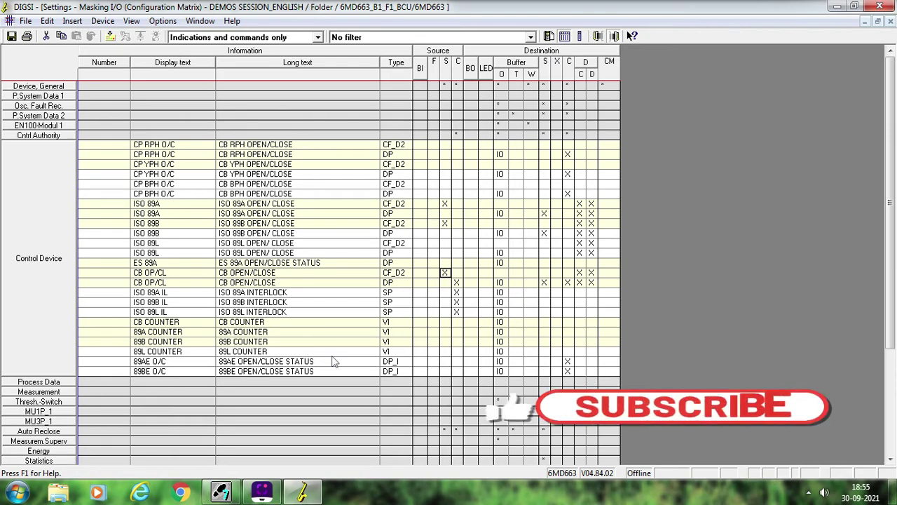
Set the ISO 89A indication's system-interface destination to Not configured, closing the online help
right_click(544, 214)
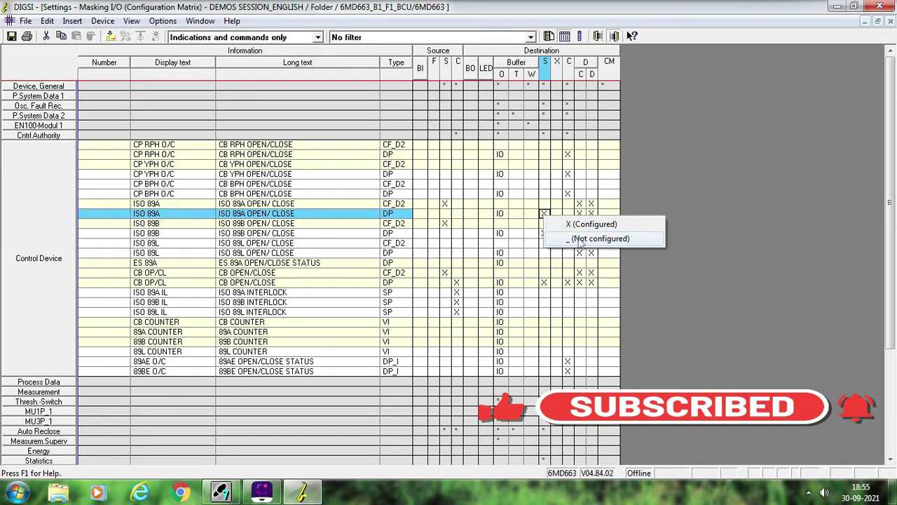
left_click(581, 241)
left_click(563, 252)
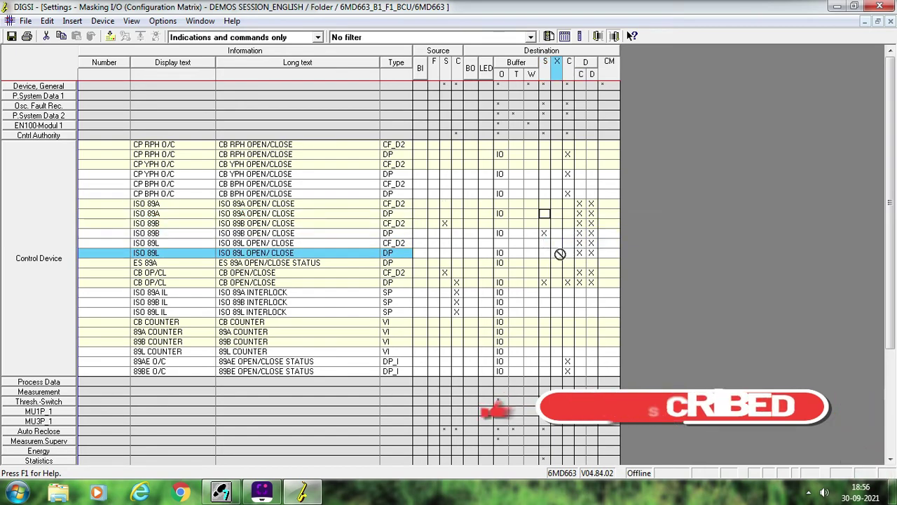
key("F1")
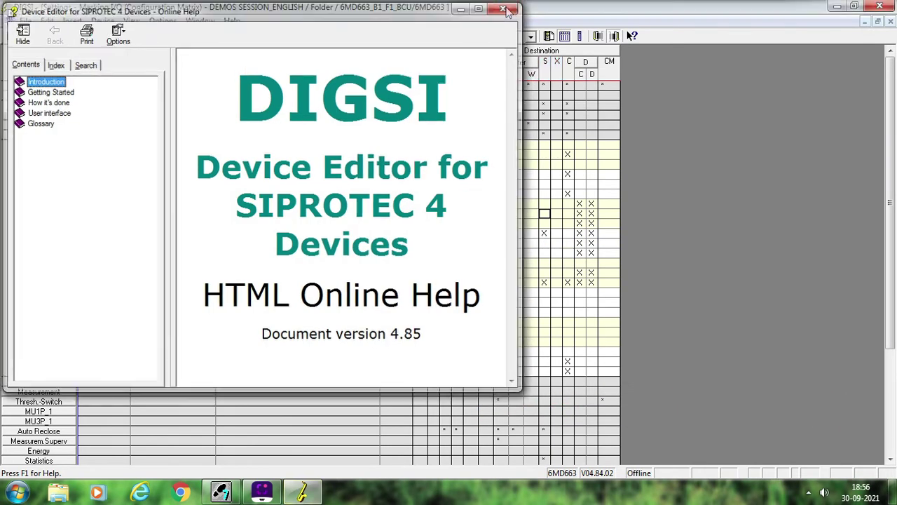
left_click(501, 9)
left_click(573, 337)
Set the ISO 89B and CB OP/CL indications' system-interface destinations to Not configured
left_click_drag(573, 337, 545, 236)
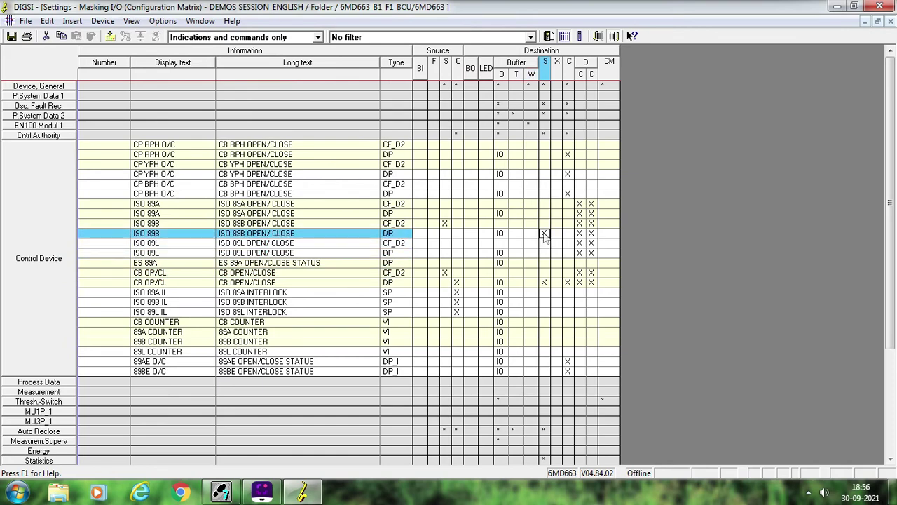
right_click(546, 236)
left_click(575, 255)
left_click(526, 312)
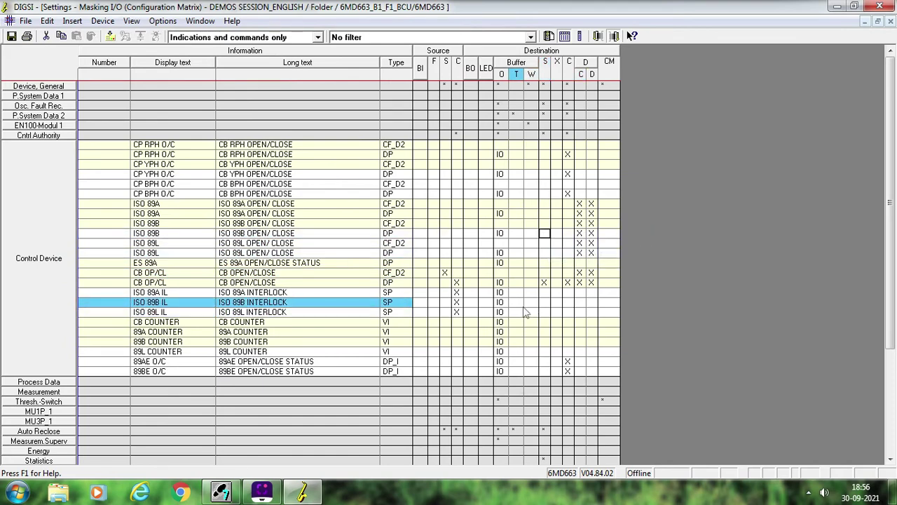
left_click(544, 282)
right_click(544, 283)
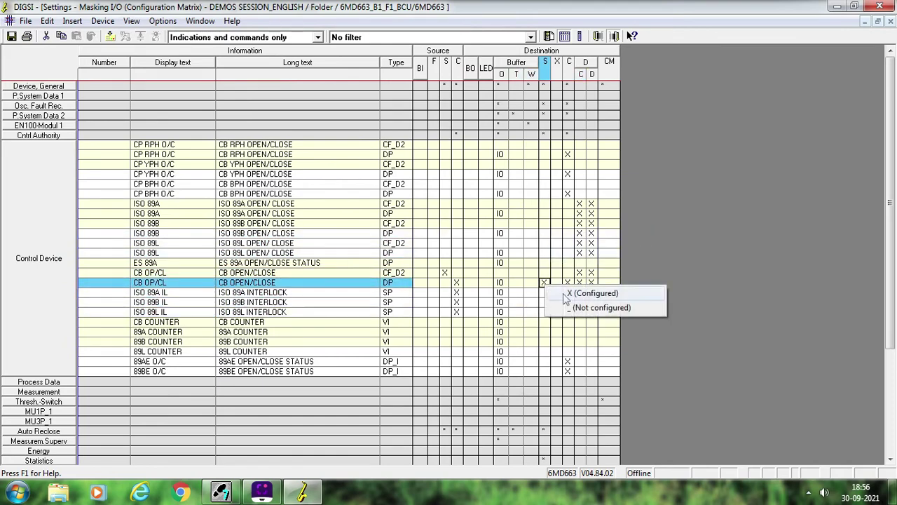
left_click(576, 313)
left_click_drag(501, 213, 550, 216)
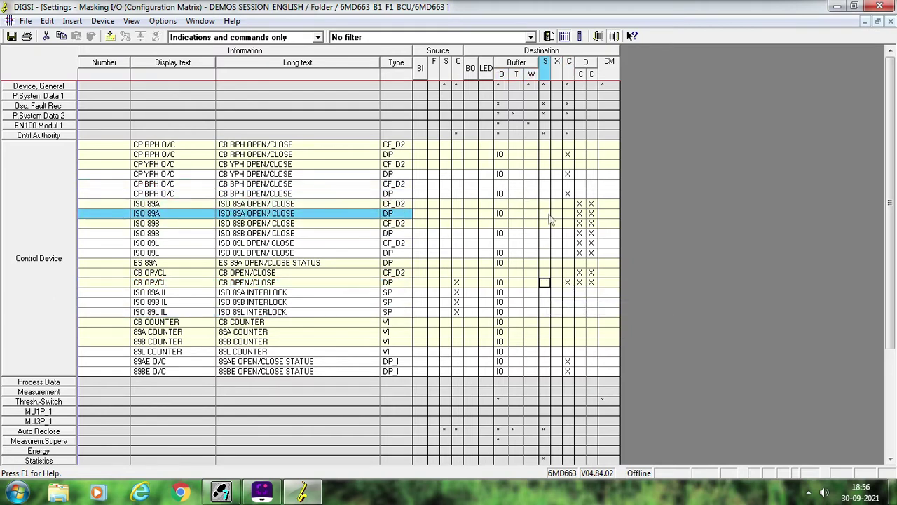
left_click(547, 215)
Route the ISO 89A indication back to the system interface as a Disconnector
right_click(548, 218)
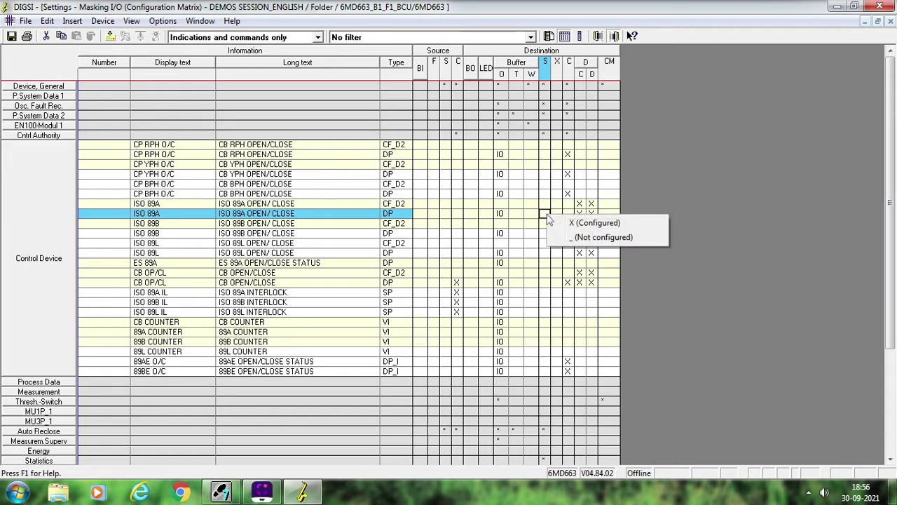
left_click(582, 222)
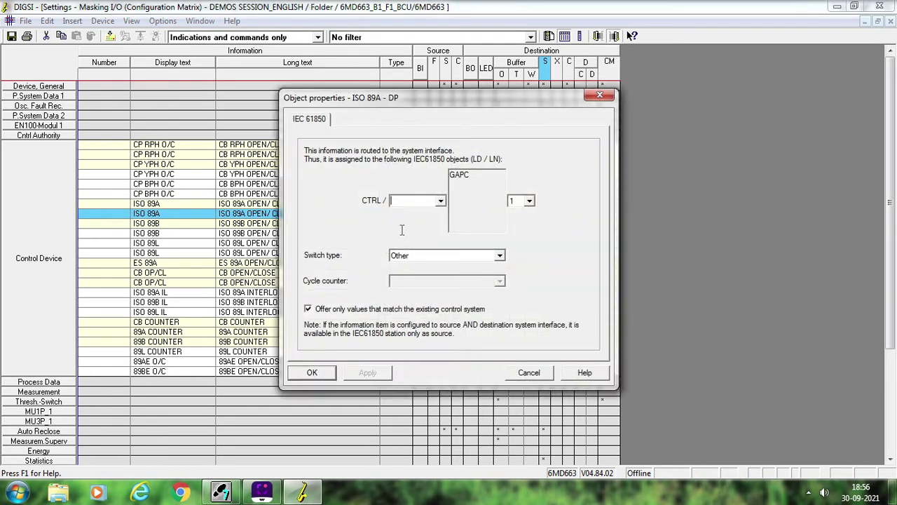
left_click(482, 257)
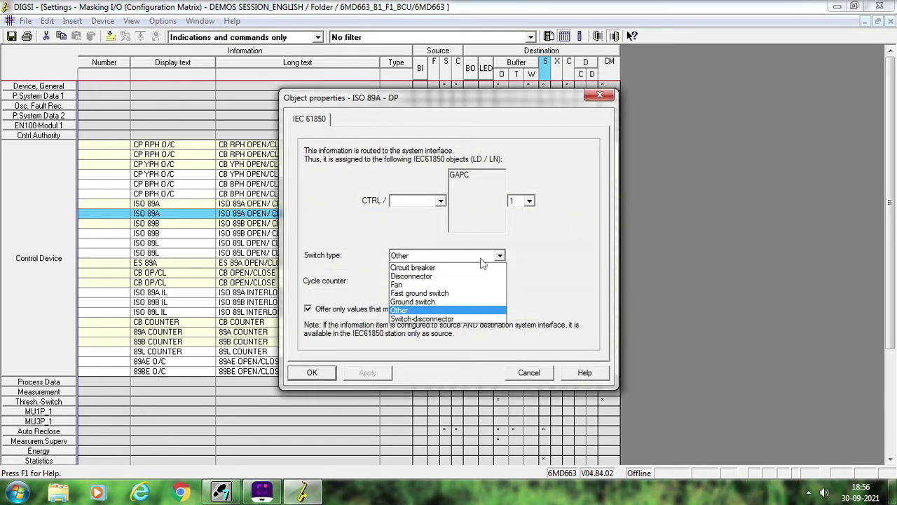
left_click(454, 276)
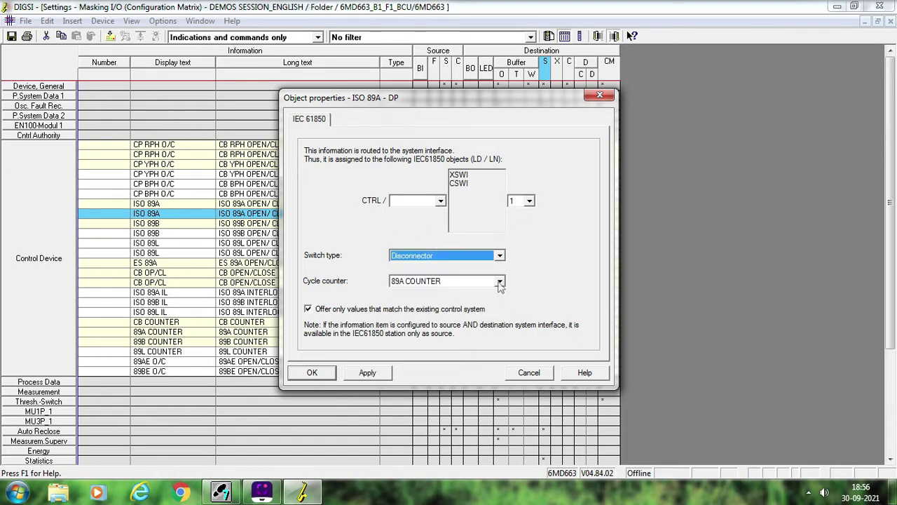
left_click(367, 374)
left_click(313, 373)
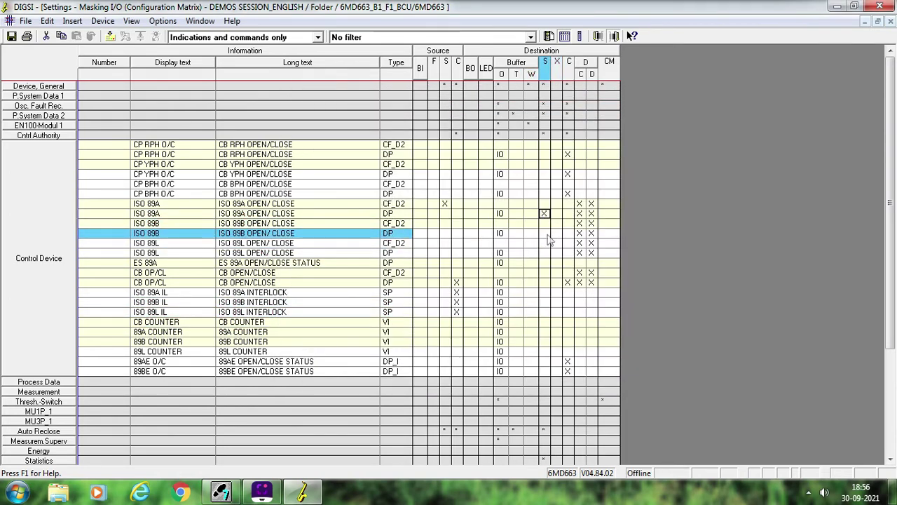
Route the ISO 89B indication to the system interface as a Disconnector with 89B COUNTER
right_click(546, 234)
left_click(561, 241)
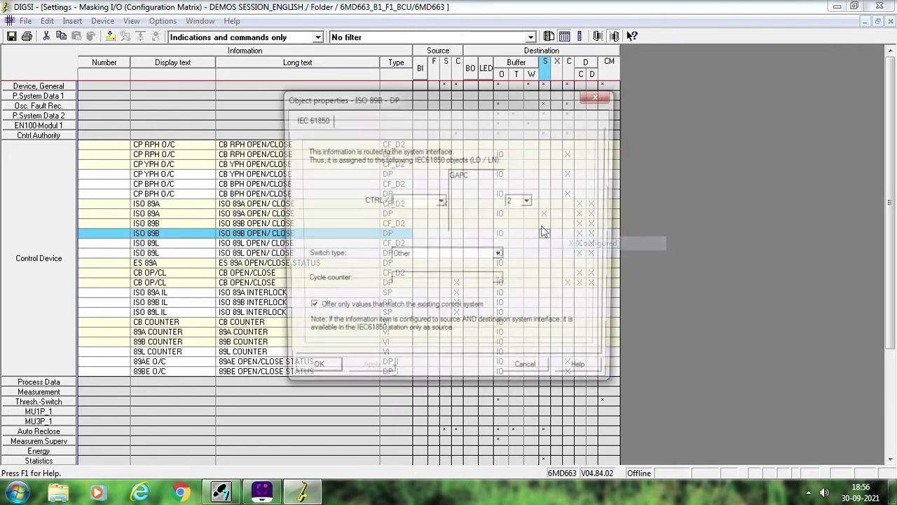
left_click(499, 256)
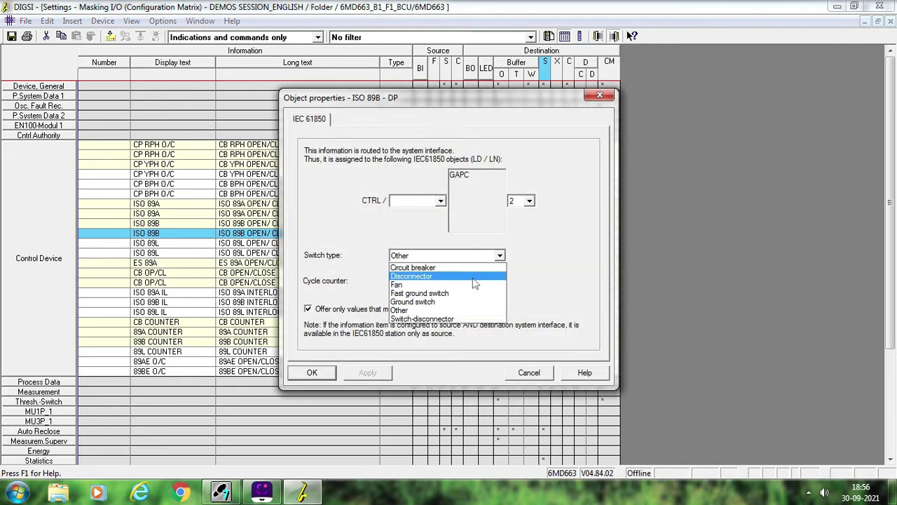
left_click(471, 274)
left_click(370, 373)
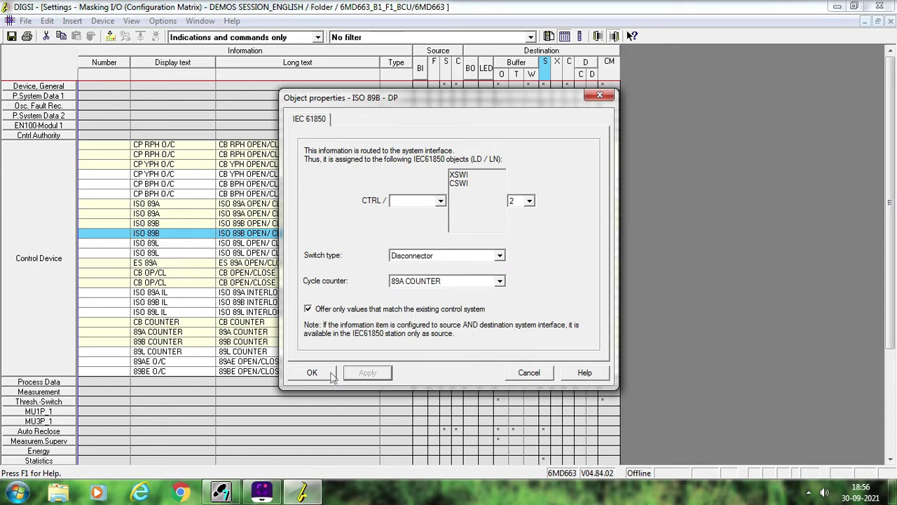
left_click(456, 285)
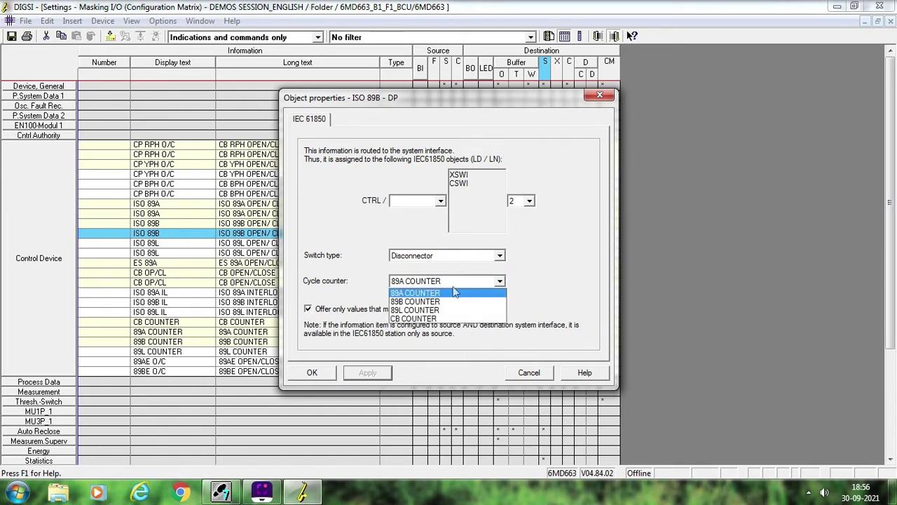
left_click(454, 302)
left_click(372, 378)
left_click(313, 373)
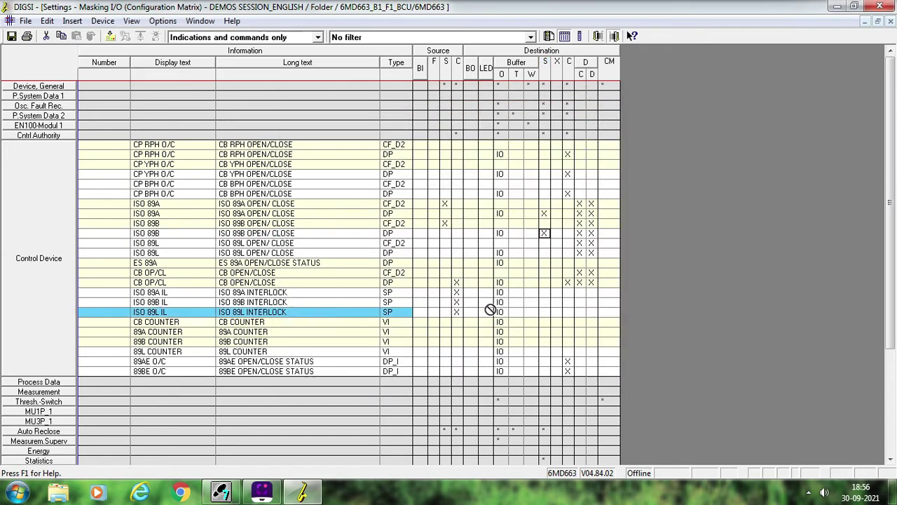
Configure CB OP/CL DP on the system interface as a Circuit breaker with CB COUNTER as the cycle counter
right_click(548, 284)
left_click(557, 290)
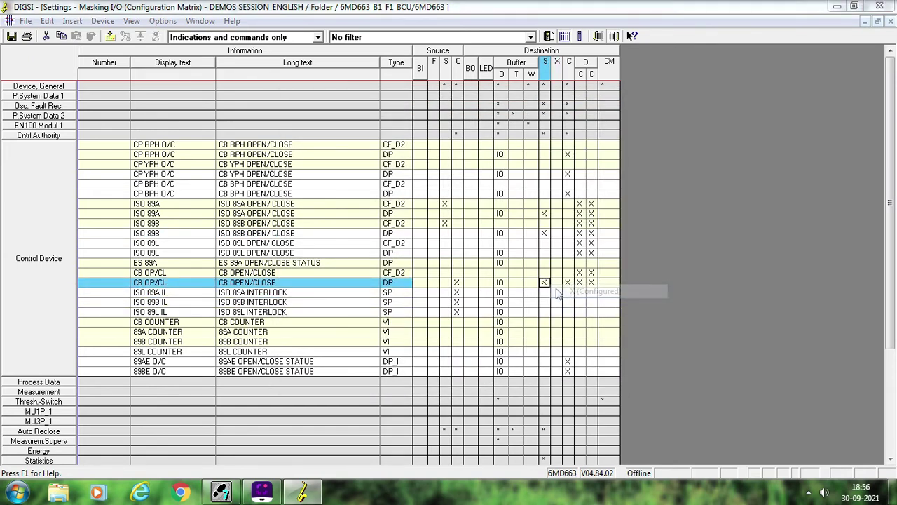
left_click(499, 257)
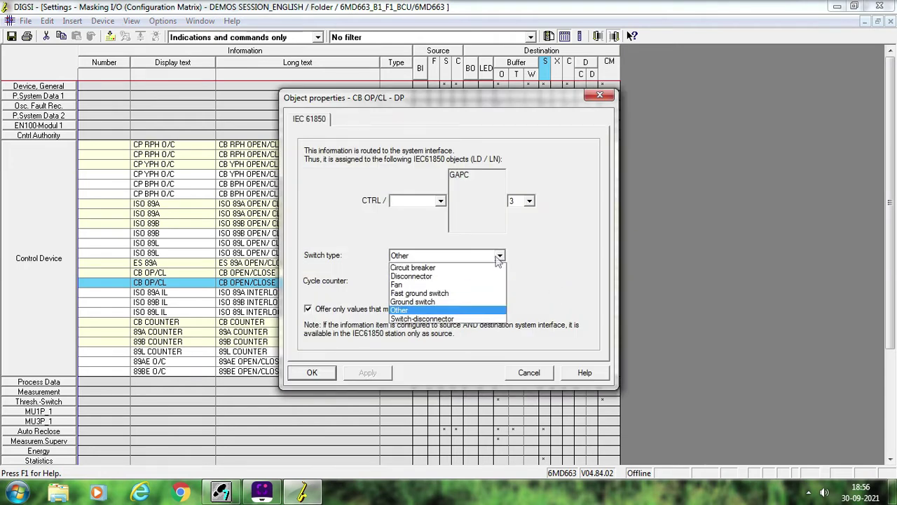
left_click(476, 270)
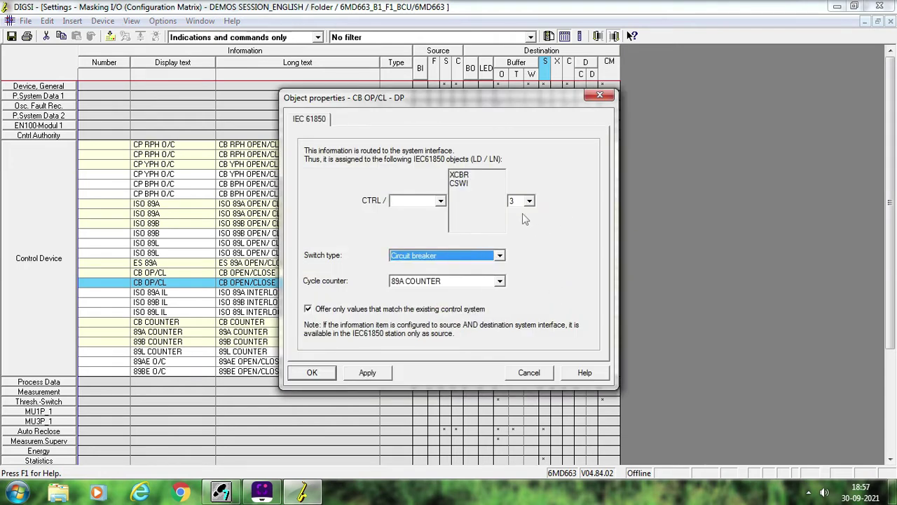
left_click(477, 282)
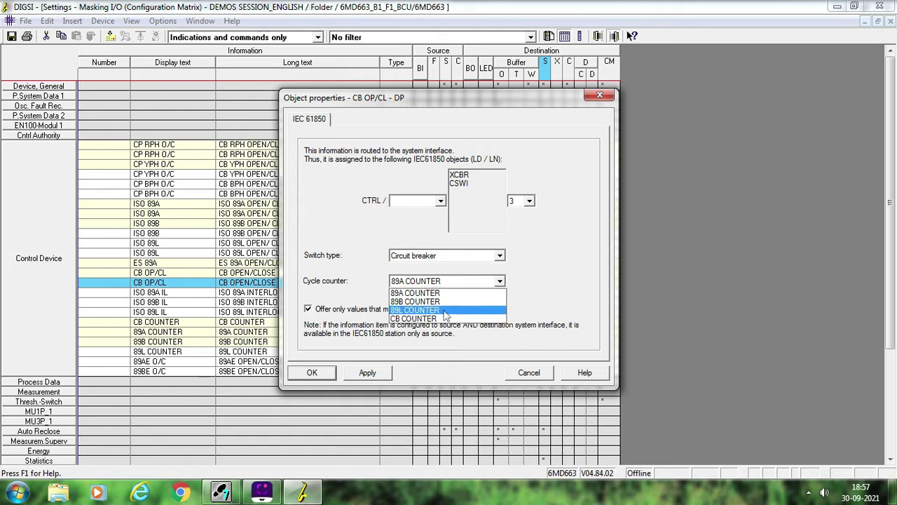
left_click(445, 319)
left_click(388, 377)
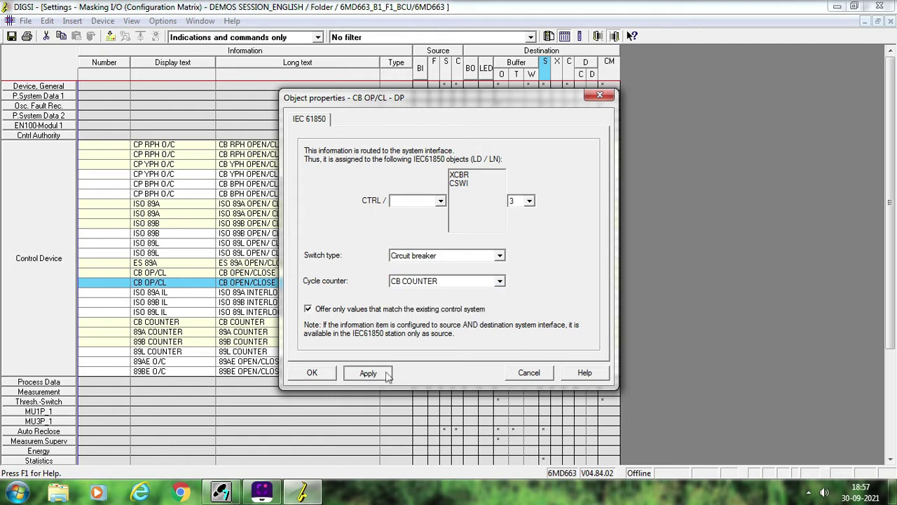
left_click(332, 375)
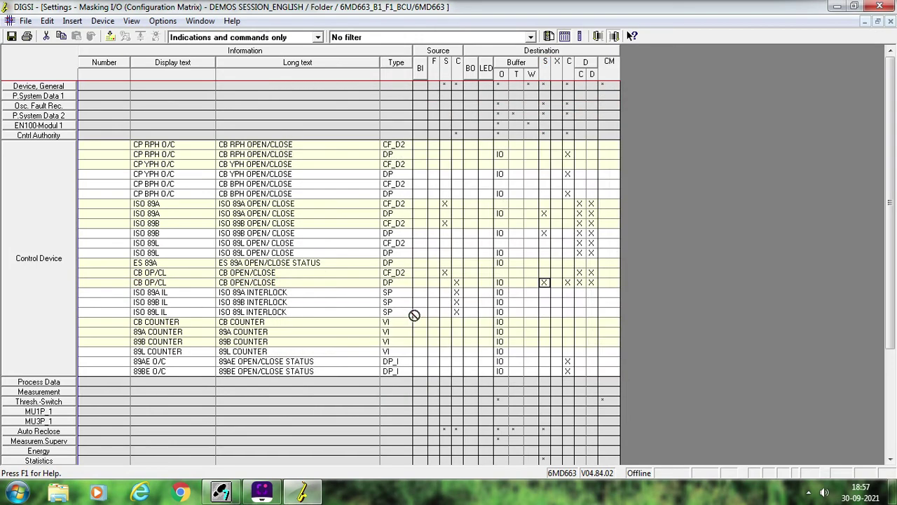
Review the CB OP/CL rows, re-expand the Control Device group and select the ISO 89A IL cell
left_click(445, 274)
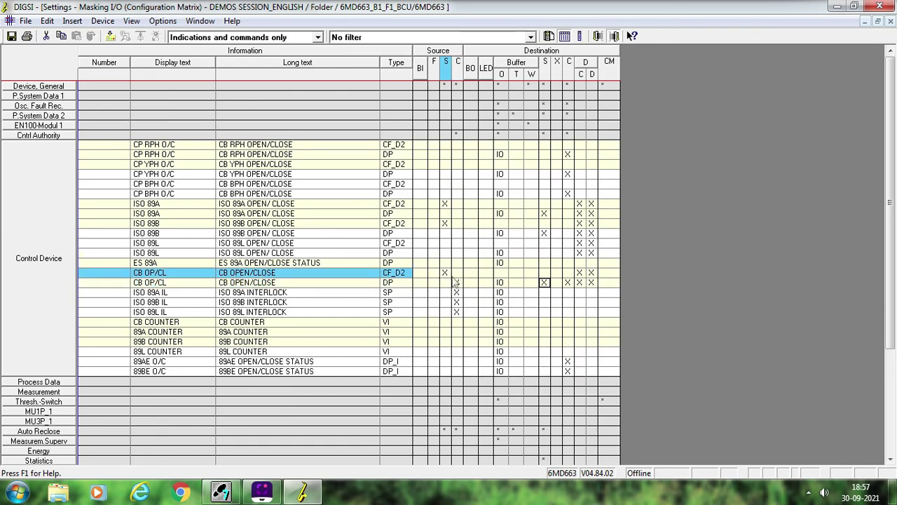
left_click(469, 284)
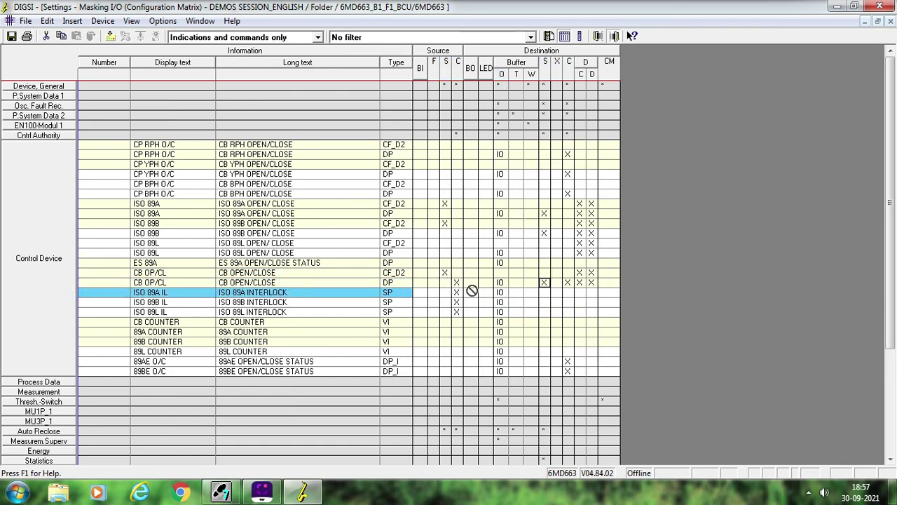
left_click(397, 301)
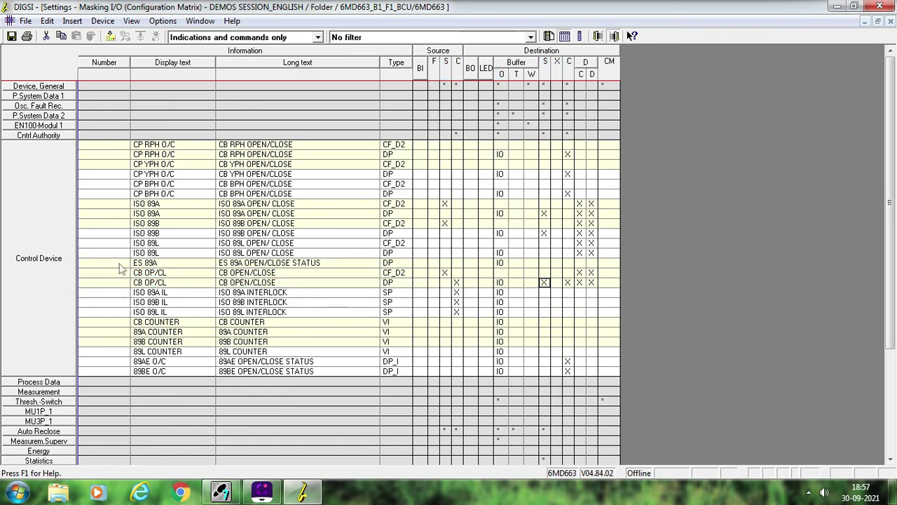
double_click(31, 185)
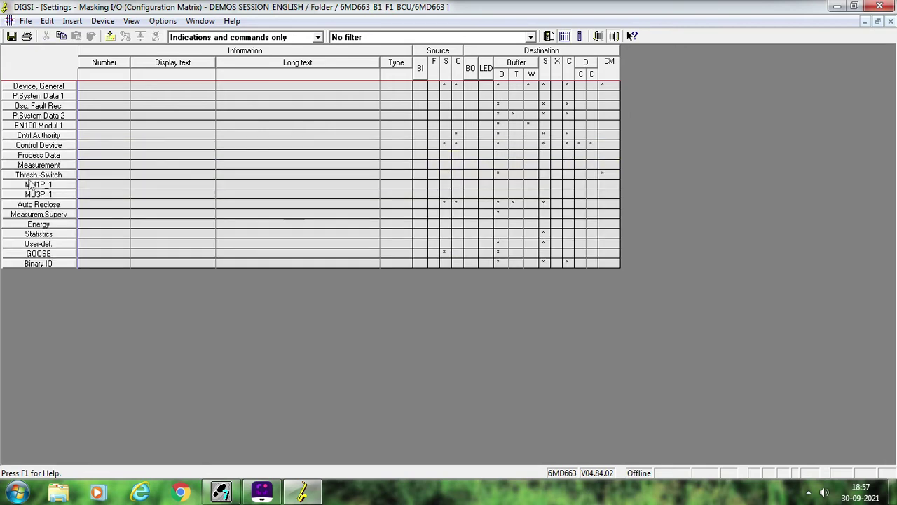
left_click(42, 145)
left_click(452, 233)
left_click(557, 282)
left_click(558, 291)
mouse_move(551, 307)
left_mouse_down()
mouse_move(548, 323)
mouse_move(549, 299)
left_mouse_up()
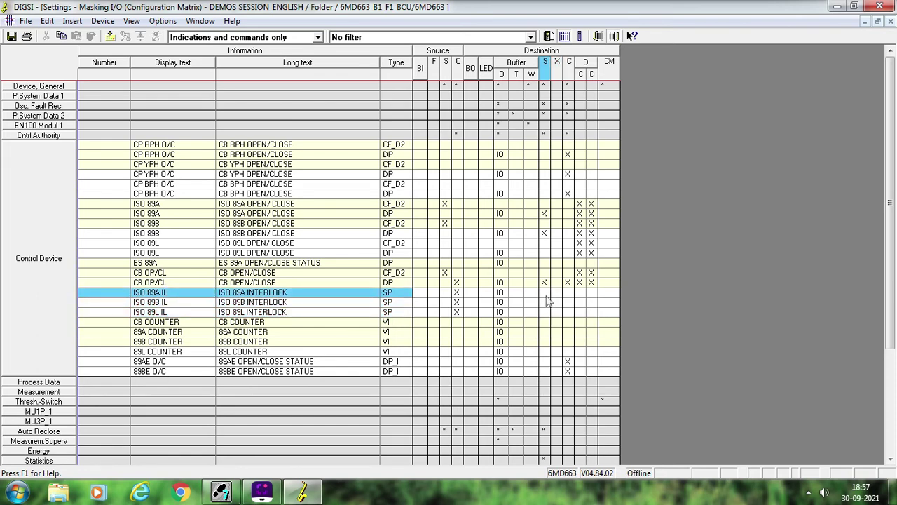
Configure ISO 89A IL on the system interface, limited to values matching the existing control system
right_click(550, 300)
left_click(571, 311)
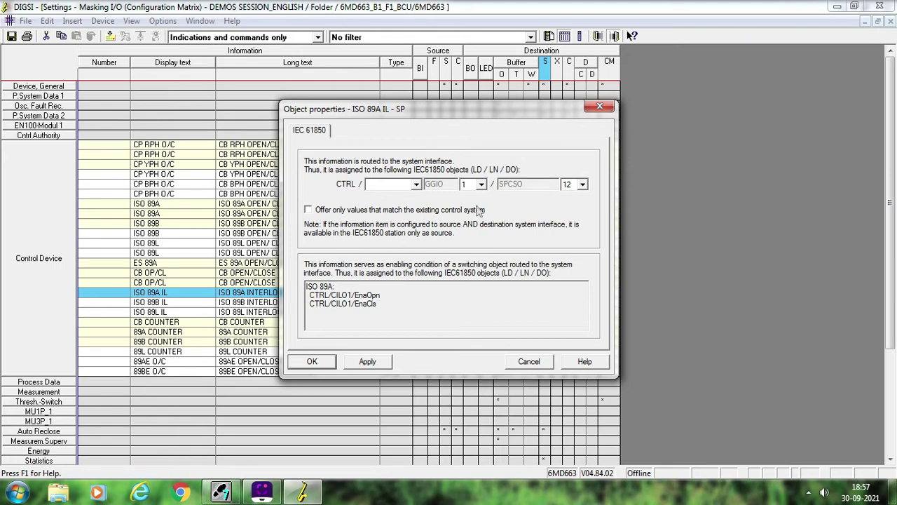
left_click(308, 210)
left_click_drag(328, 295, 315, 300)
left_click(330, 298)
left_click(364, 362)
left_click(329, 363)
left_click(473, 342)
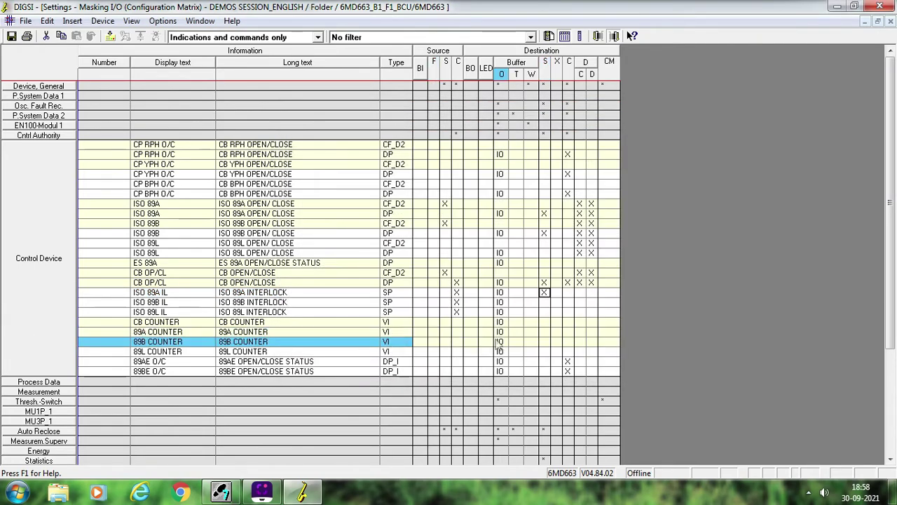
Set the system interface cells of ISO 89B IL and ISO 89L IL to Configured
right_click(544, 303)
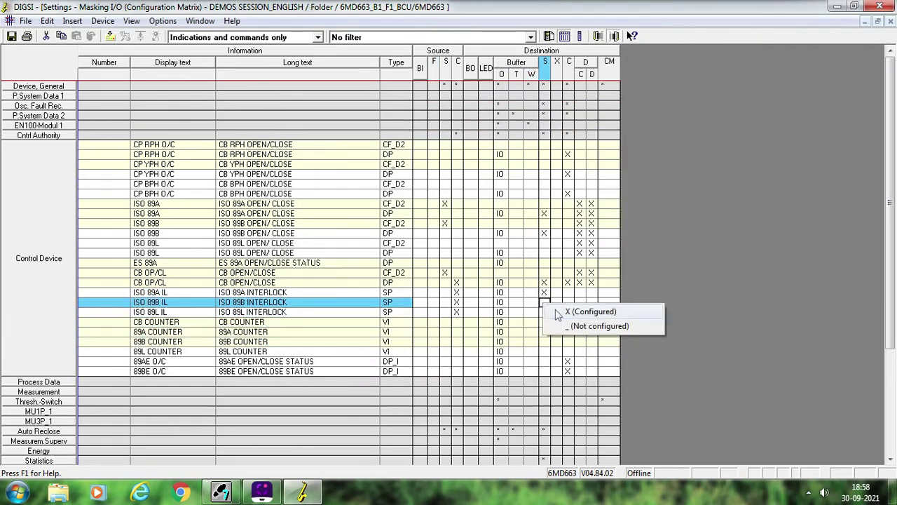
left_click(558, 314)
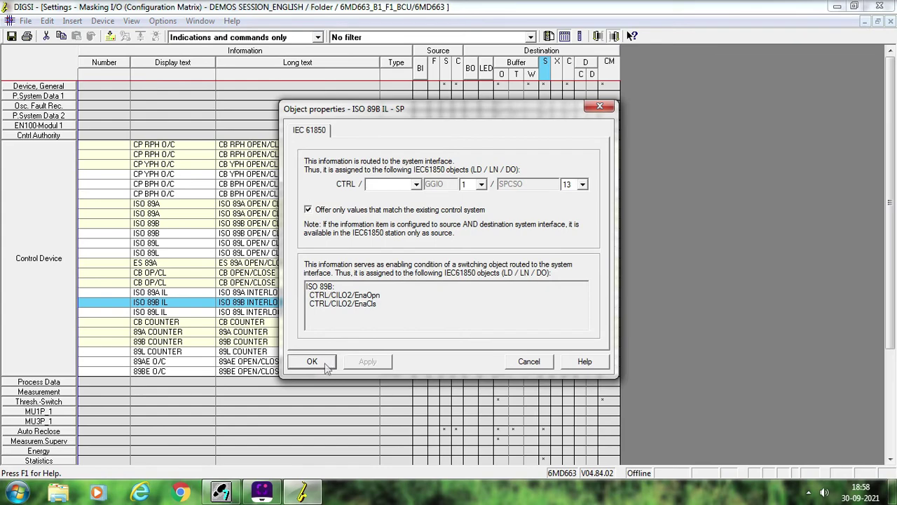
left_click(312, 362)
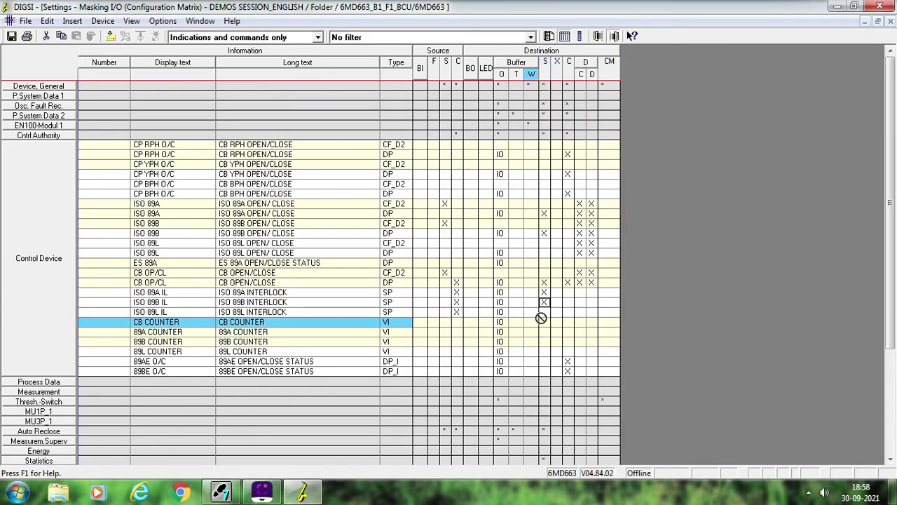
left_click(545, 312)
right_click(545, 311)
left_click(557, 319)
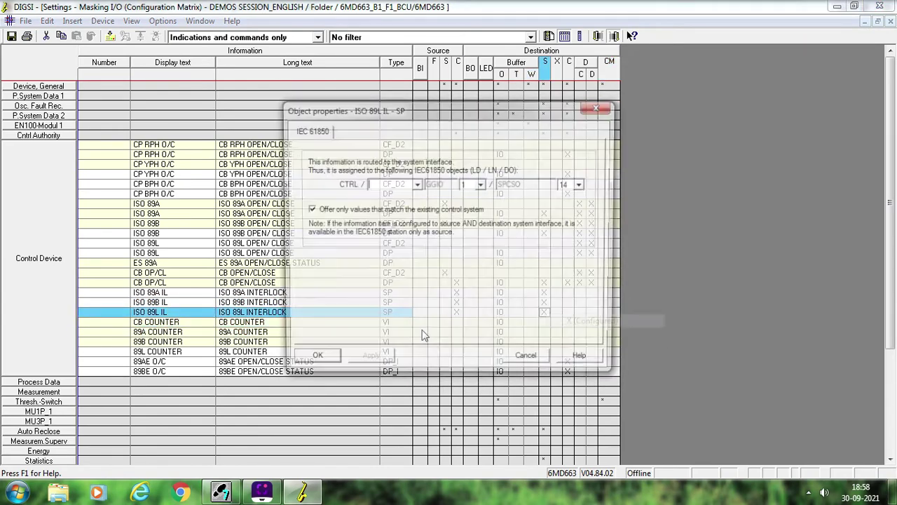
left_click(317, 362)
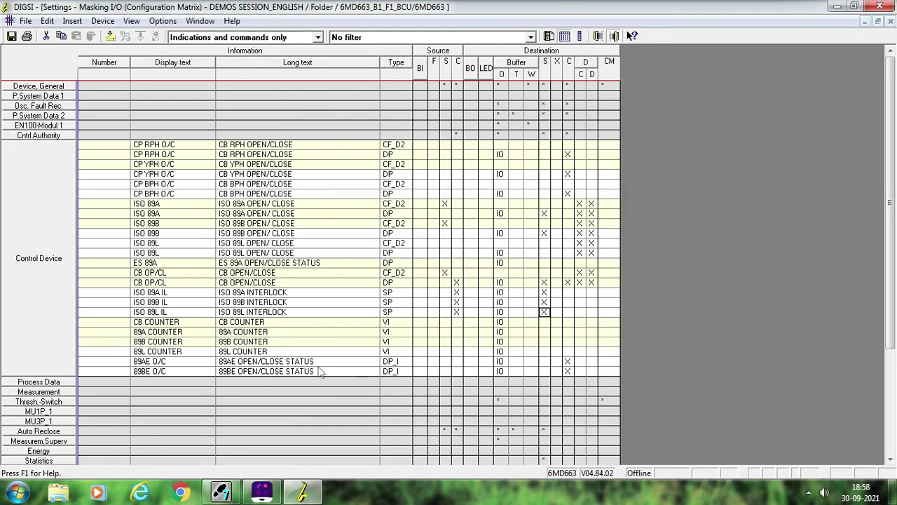
Collapse Control Device, expand Binary IO and select the SPRING CHA and 86.1 UNHLY cells
left_click(53, 199)
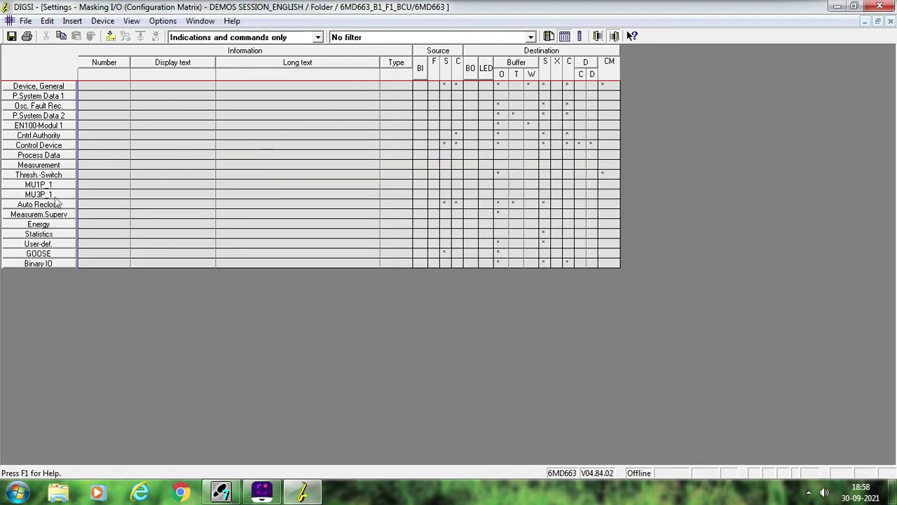
left_click(57, 265)
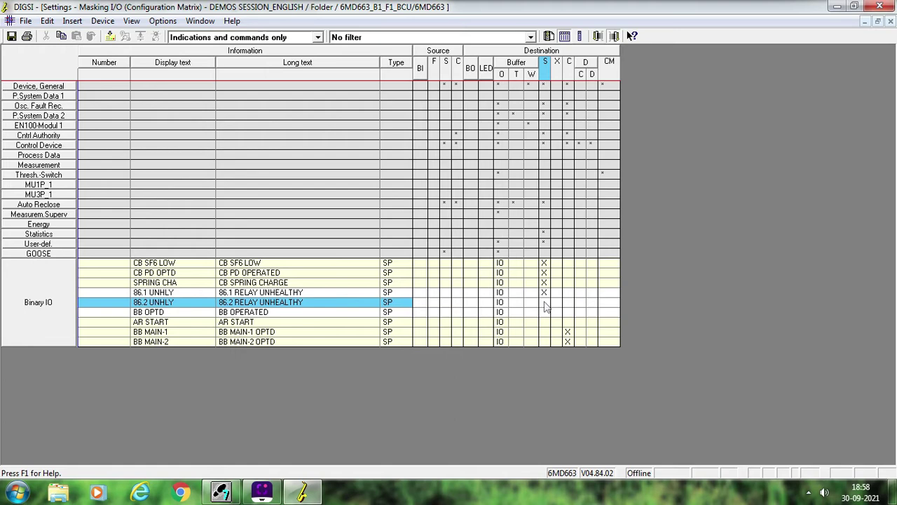
key("Down")
key("Down")
key("Left")
key("Up")
key("Up")
left_click(544, 282)
left_click(544, 291)
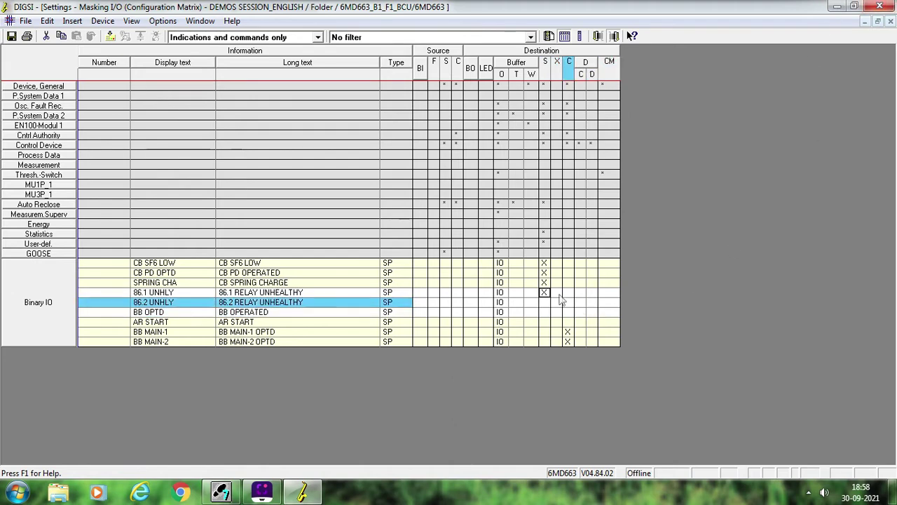
Clear system interface routing from 86.1 UNHLY, SPRING CHA, CB PD OPTD and CB SF6 LOW, then configure CB SF6 LOW
right_click(547, 295)
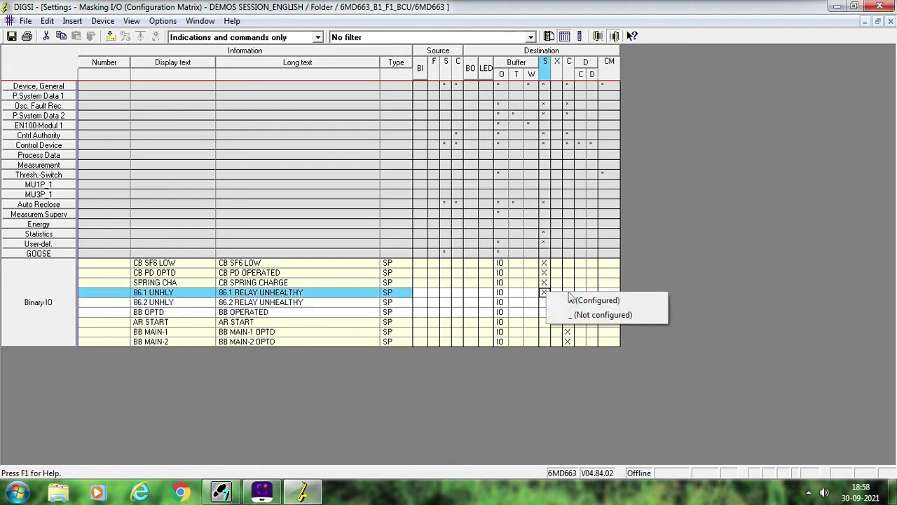
left_click(581, 317)
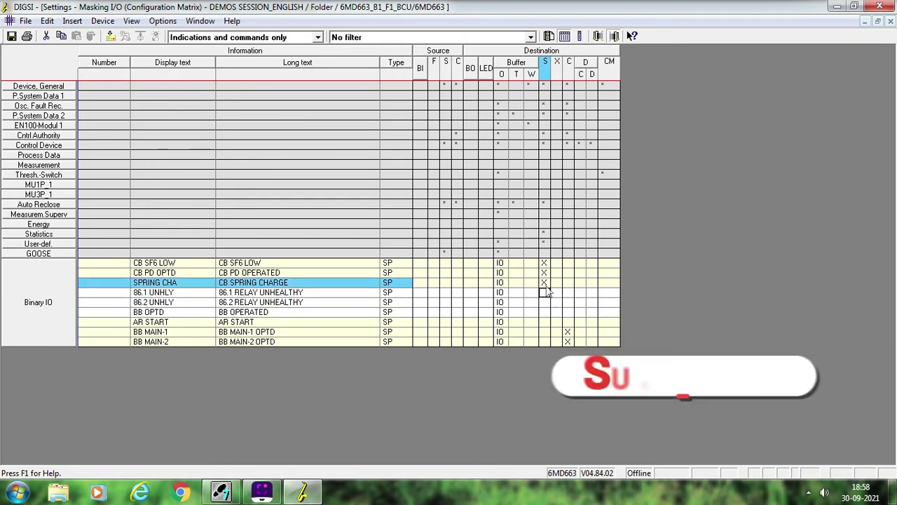
right_click(546, 283)
left_click(579, 312)
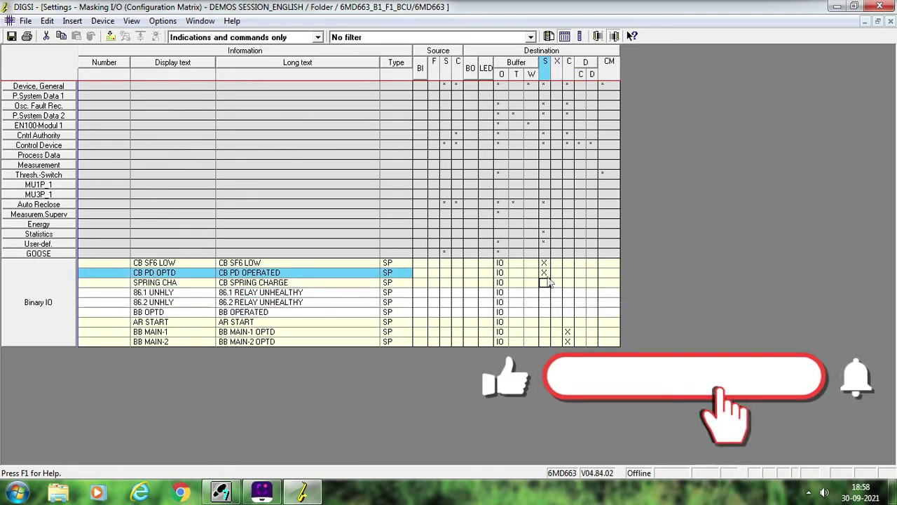
right_click(546, 273)
left_click(586, 295)
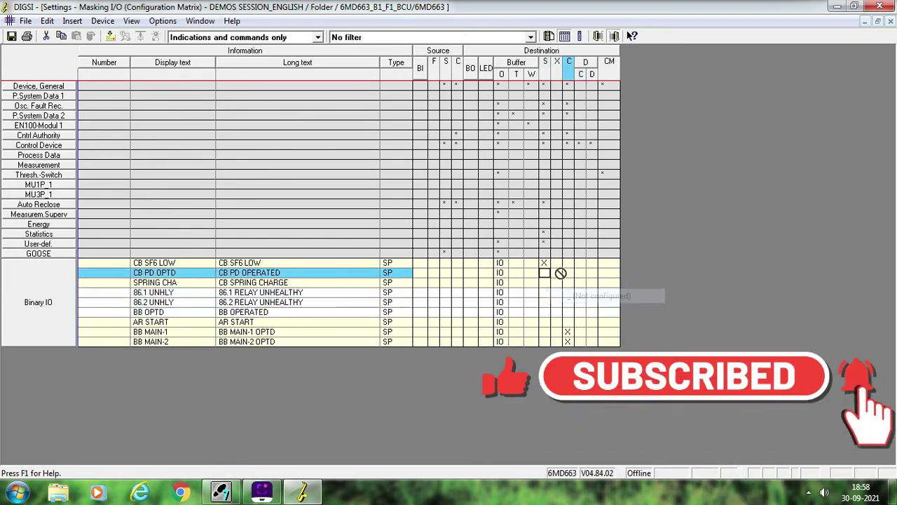
right_click(545, 263)
left_click(585, 284)
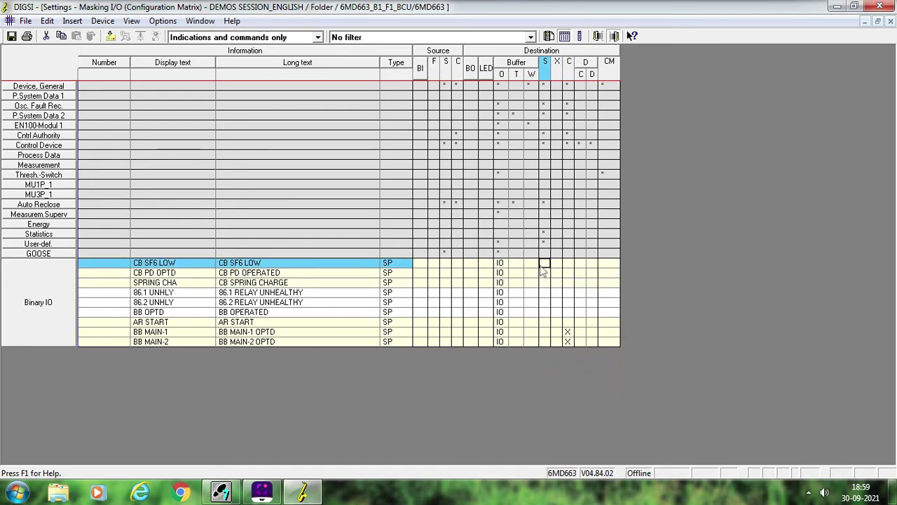
right_click(545, 270)
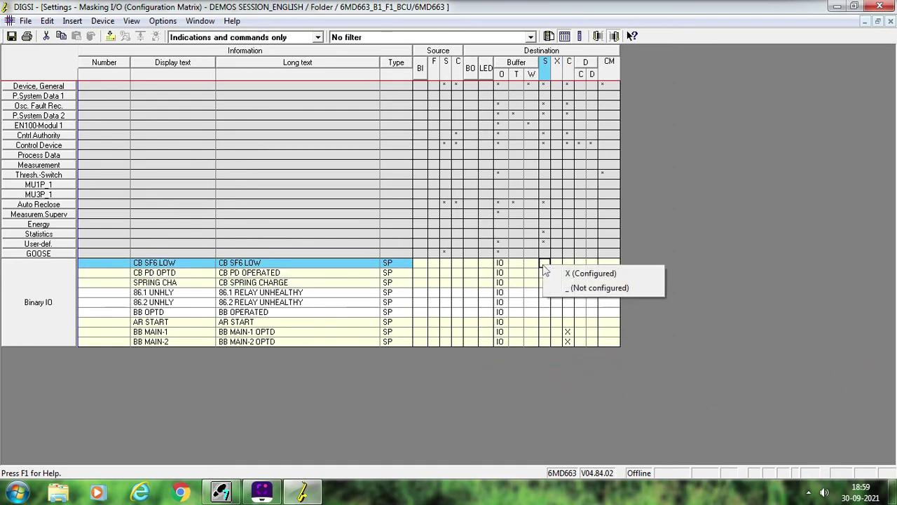
left_click(564, 275)
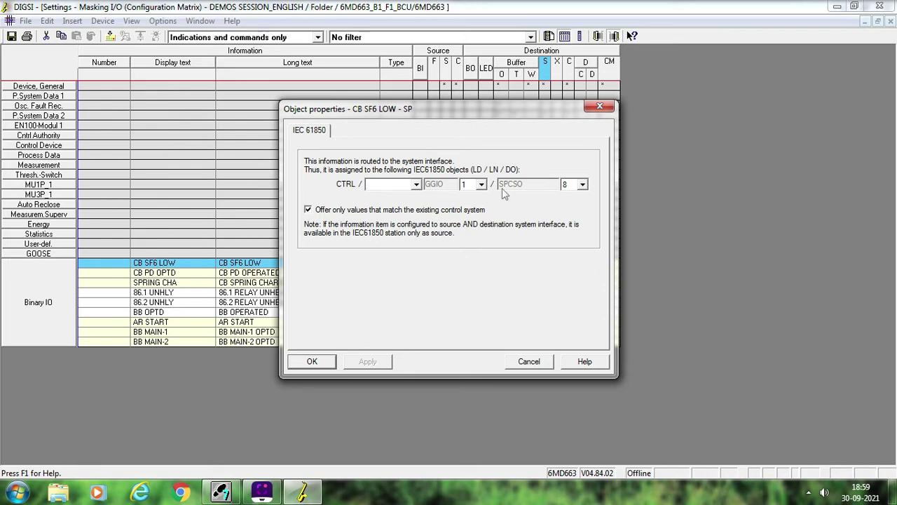
Accept CB SF6 LOW's IEC 61850 assignment and configure CB PD OPTD for the system interface
left_click_drag(522, 112, 464, 131)
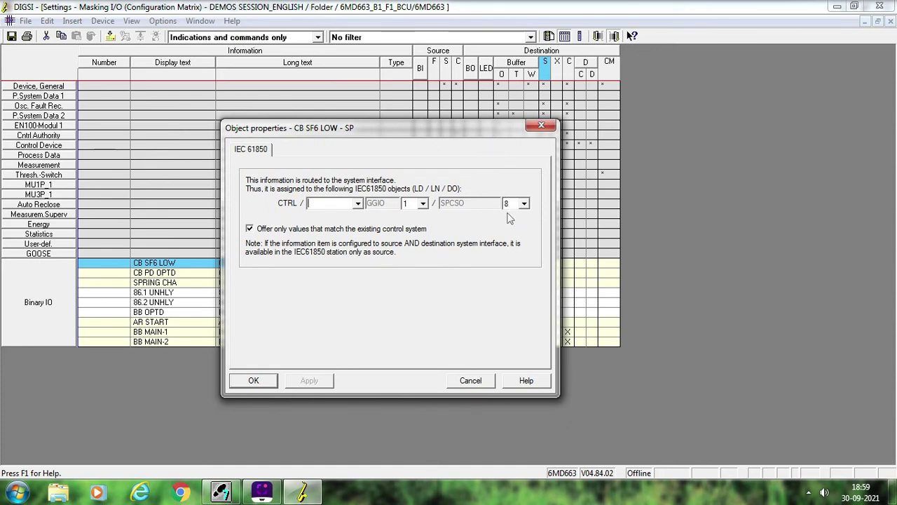
left_click(256, 380)
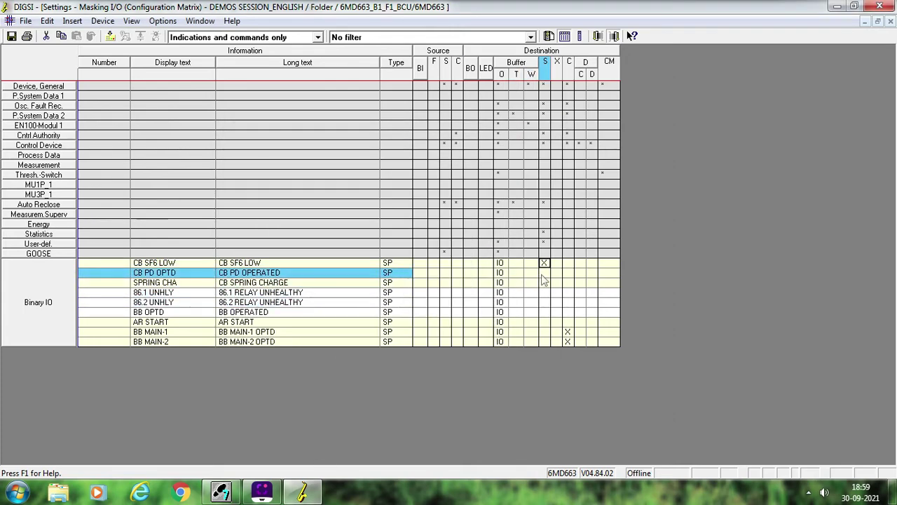
right_click(543, 275)
left_click(564, 283)
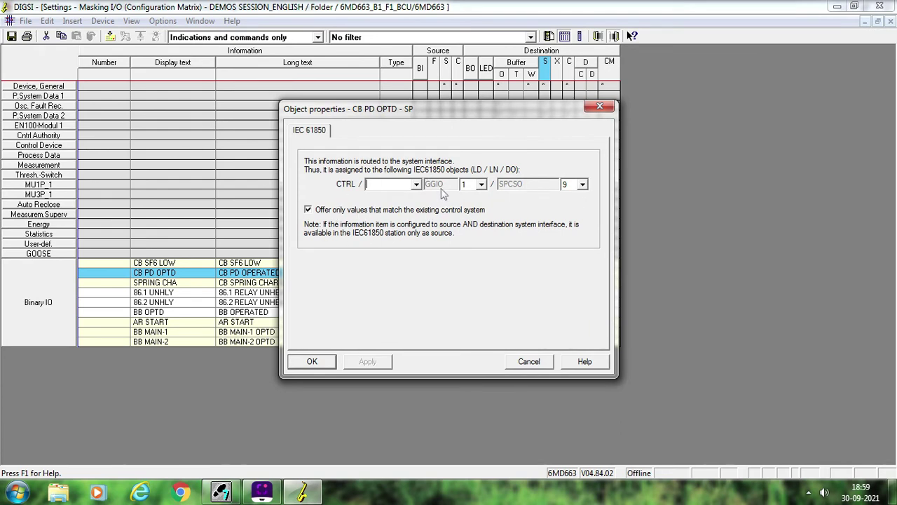
left_click(312, 361)
Configure SPRING CHA (SPCSO 11) and 86.1 UNHLY (SPCSO 10) for the system interface
left_click(549, 286)
left_click(578, 294)
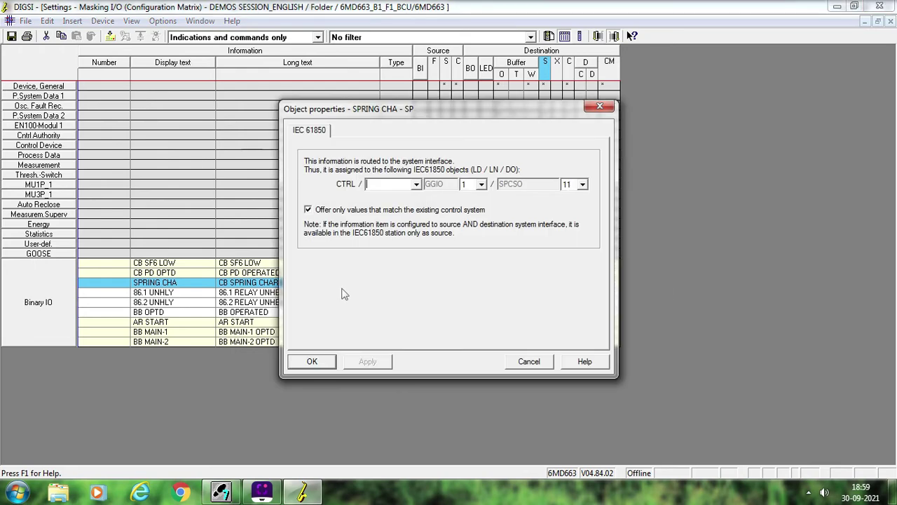
left_click(311, 361)
left_click(551, 292)
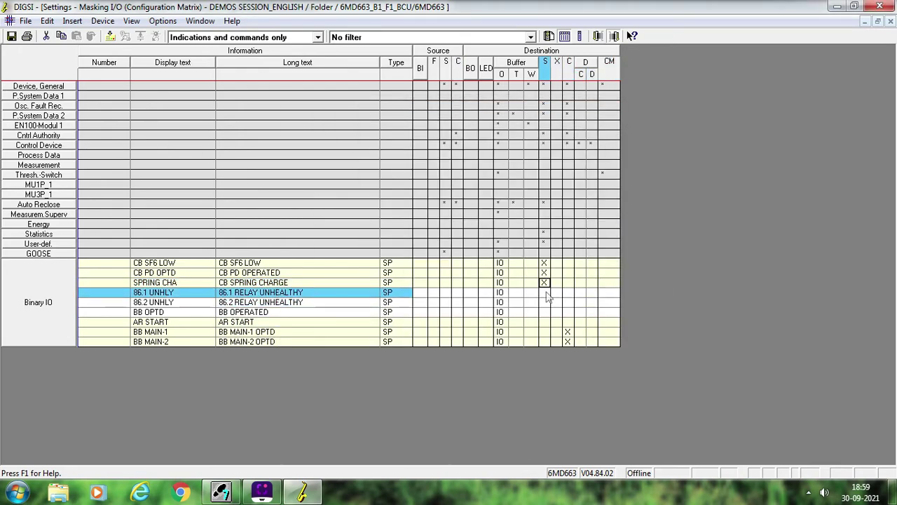
left_click(558, 303)
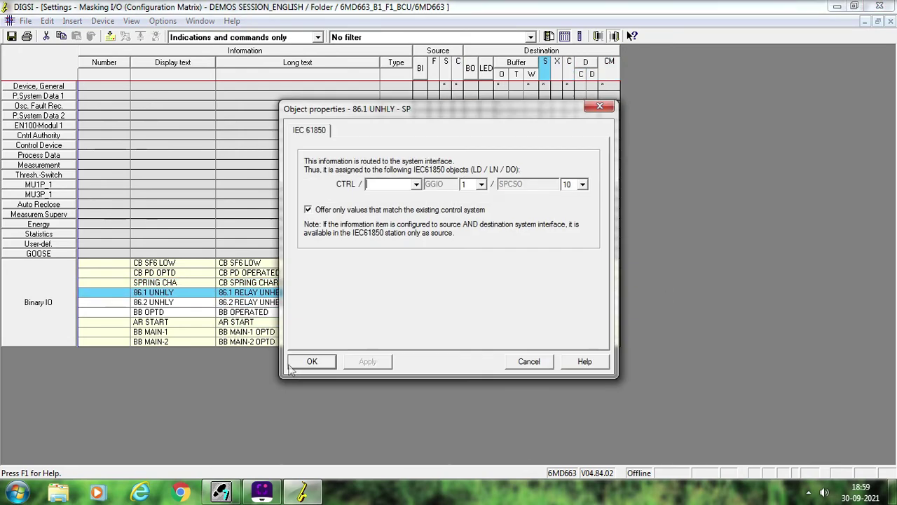
left_click(306, 361)
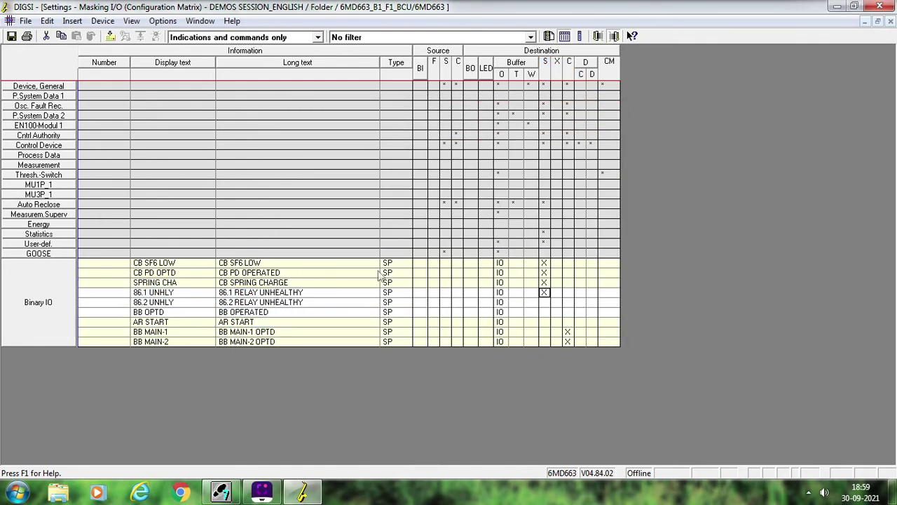
Collapse the Binary IO group and expand the Auto Reclose signals
left_click(63, 282)
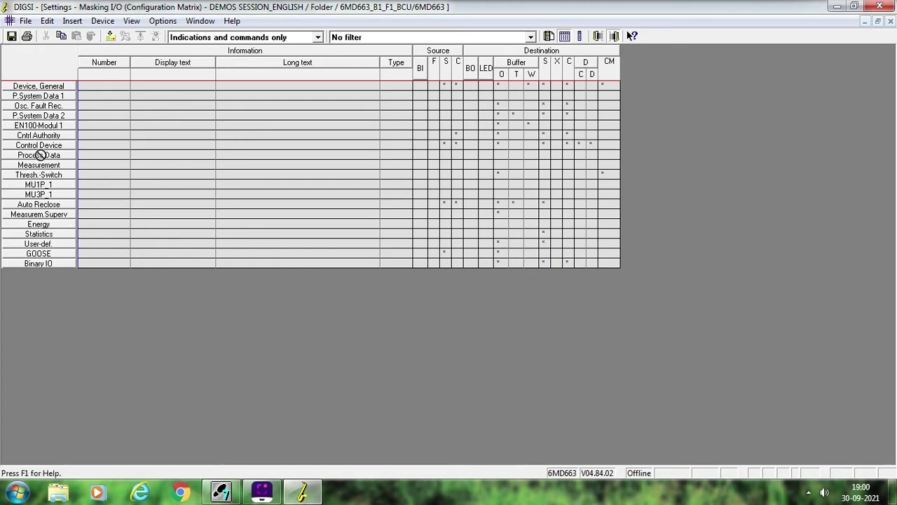
left_click(55, 206)
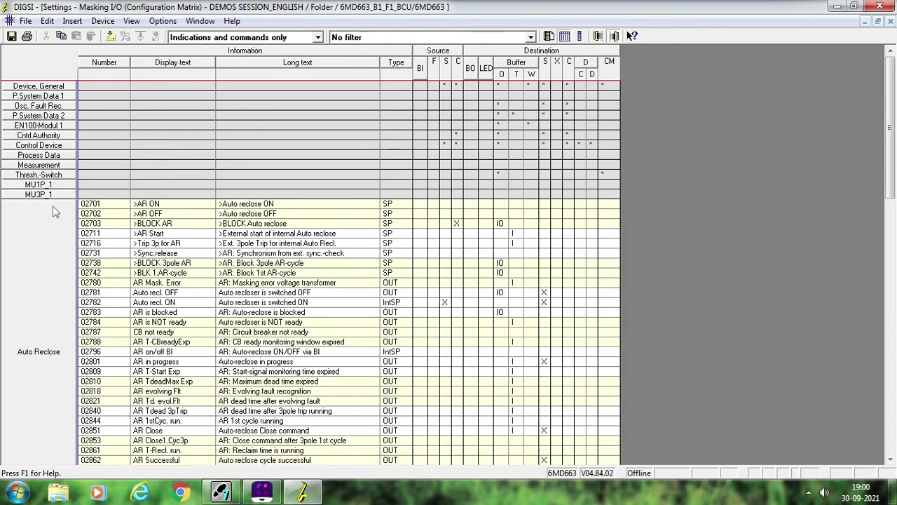
left_click(891, 458)
left_click(891, 459)
left_click(890, 459)
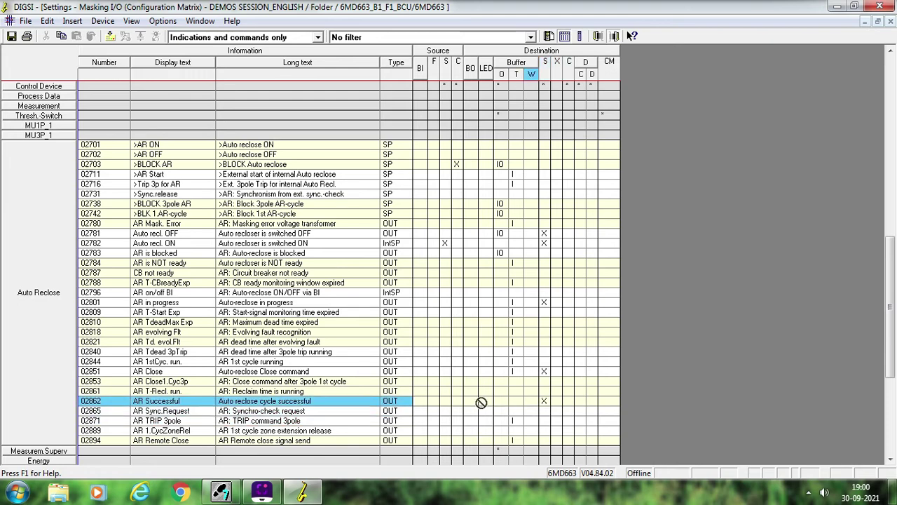
Check in AR Successful's properties that it maps to CTRL/RREC1/AutoRecSt, then close them
right_click(365, 401)
left_click(406, 438)
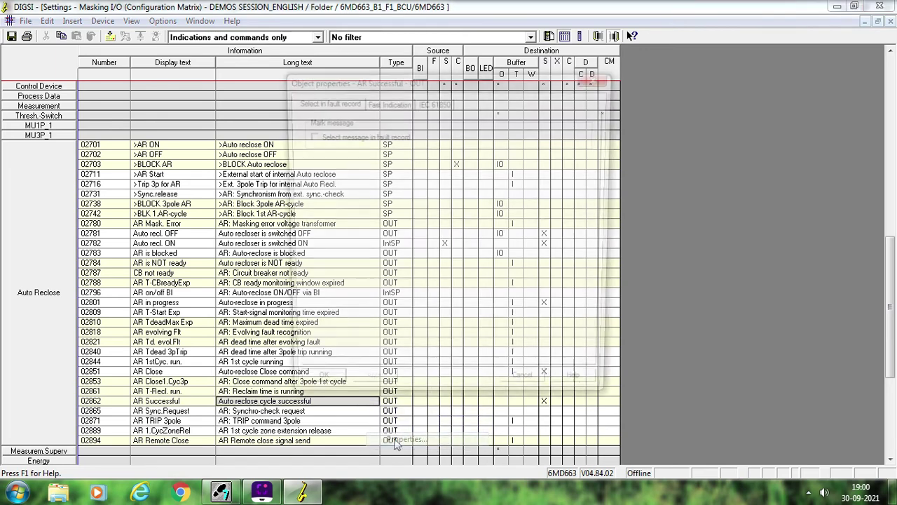
left_click(436, 102)
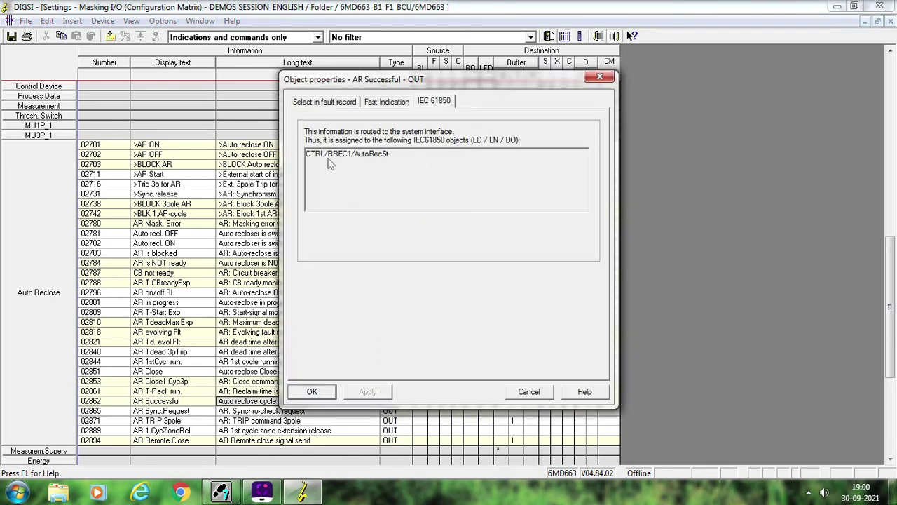
left_click_drag(325, 155, 301, 158)
left_click(326, 157)
left_click_drag(334, 155, 360, 155)
double_click(309, 159)
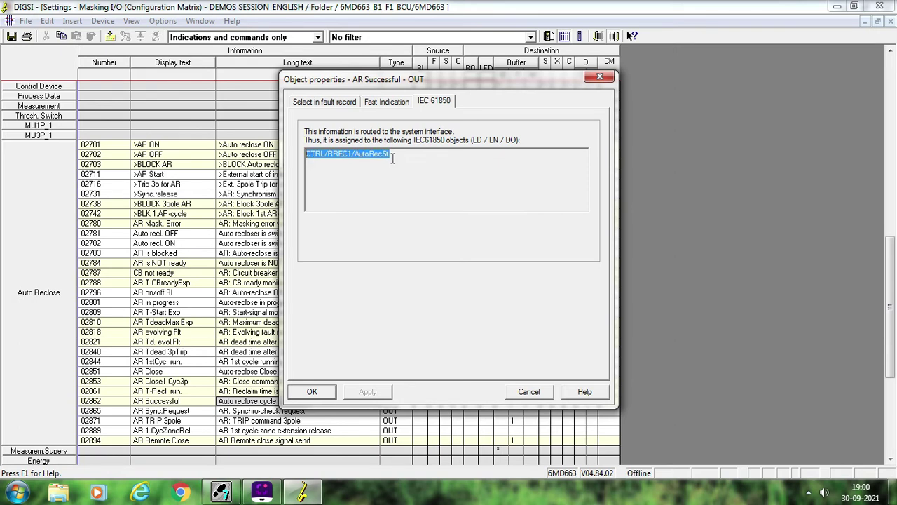
left_click_drag(327, 154, 387, 154)
left_click(313, 392)
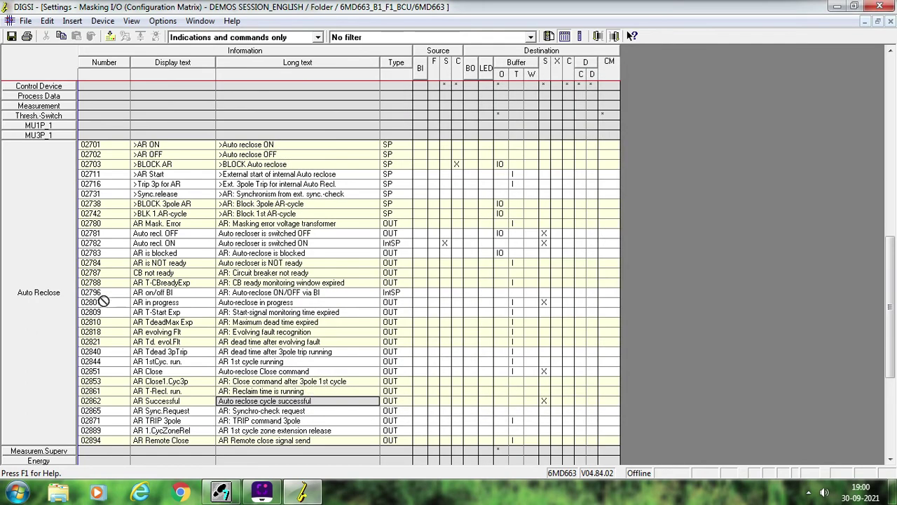
Collapse Auto Reclose, save the matrix and accept the changed IEC 61850 parameters
double_click(49, 229)
left_click(11, 36)
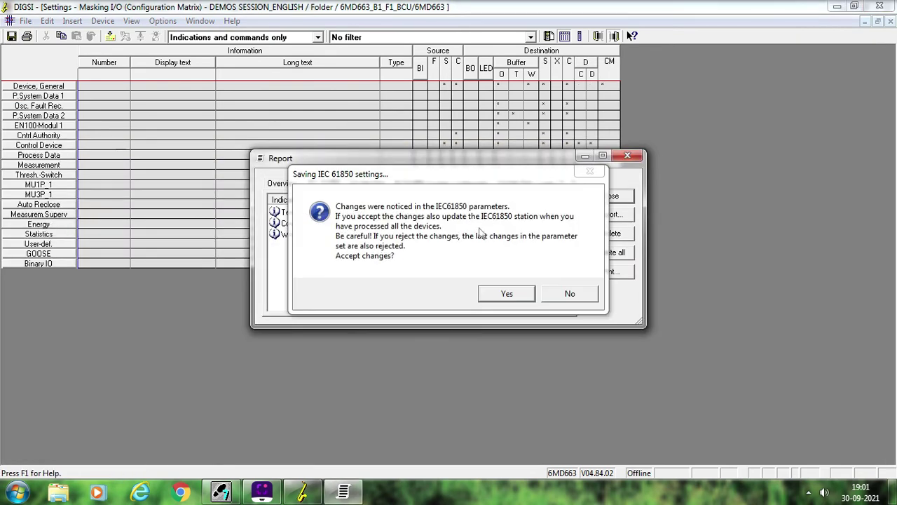
left_click(505, 294)
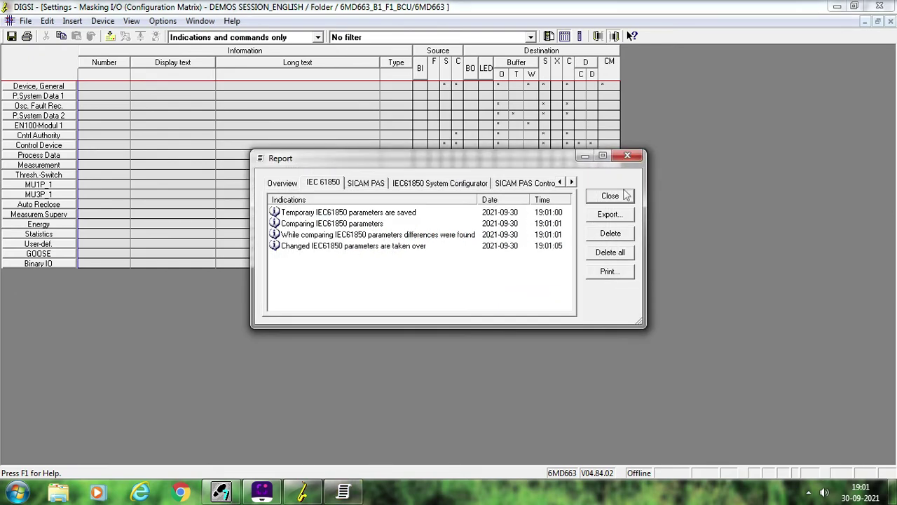
left_click(615, 196)
Close the I/O matrix and device editor and bring up the IEC61850 station's update list
left_click(890, 21)
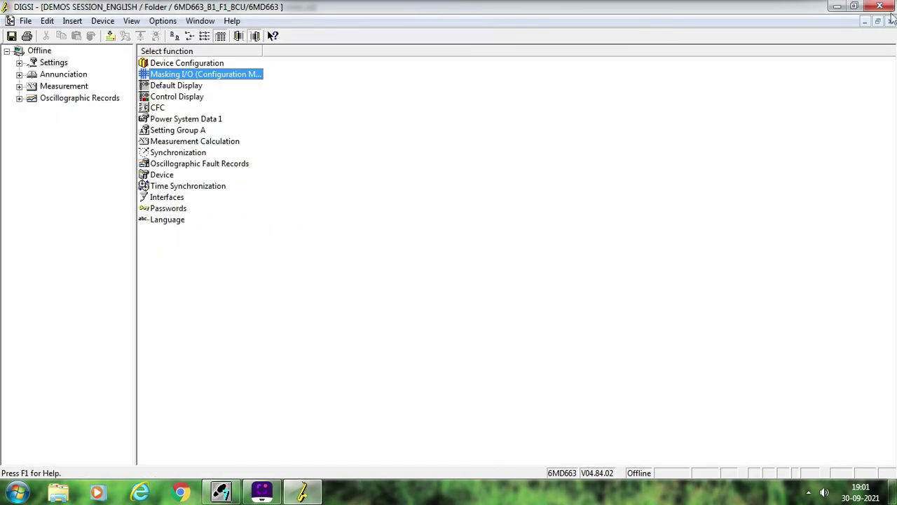
left_click(885, 7)
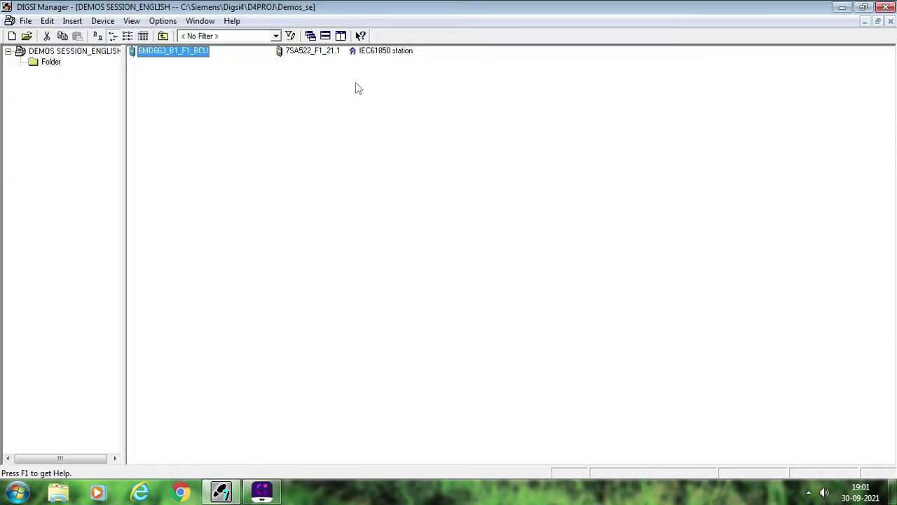
right_click(376, 54)
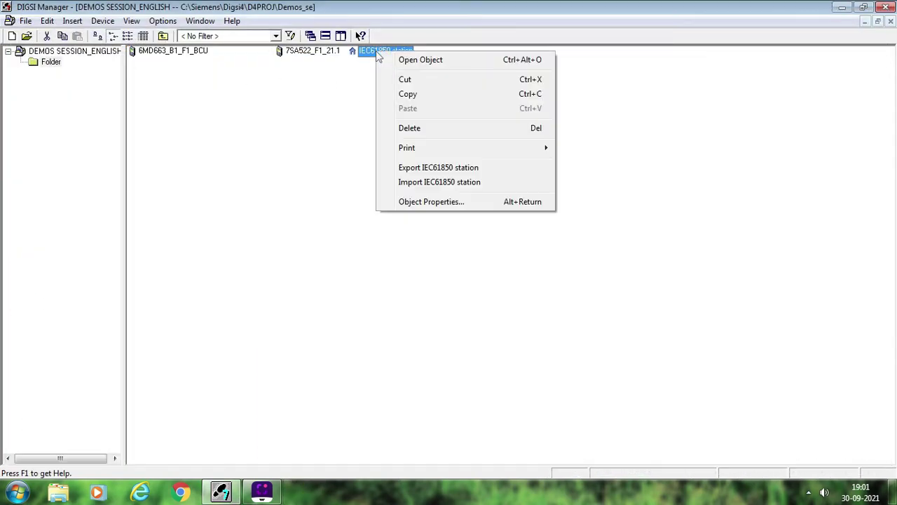
left_click(432, 202)
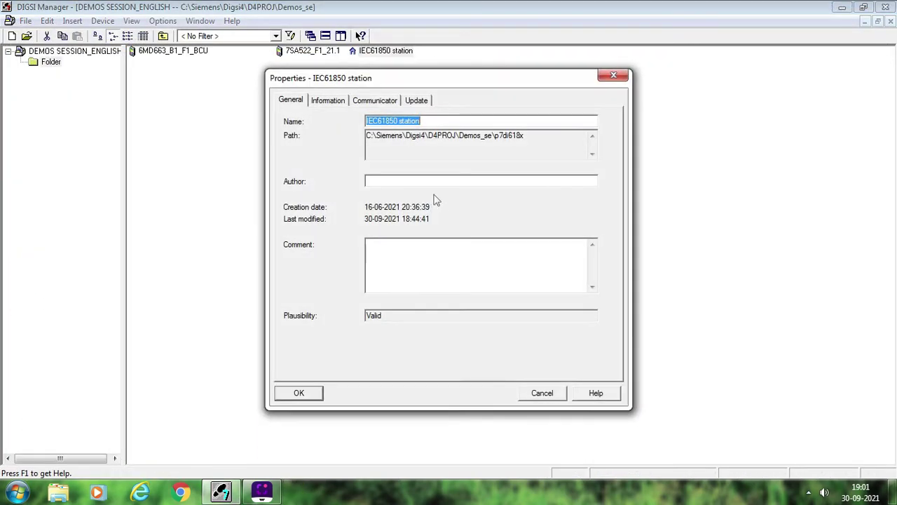
left_click(424, 103)
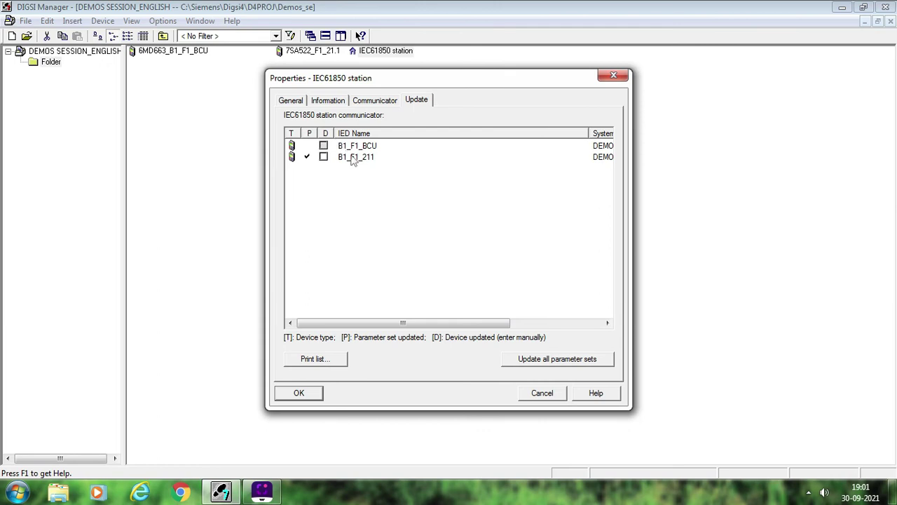
Update all parameter sets in the IEC61850 station, finishing with 0 faults and 0 warnings
left_click(539, 359)
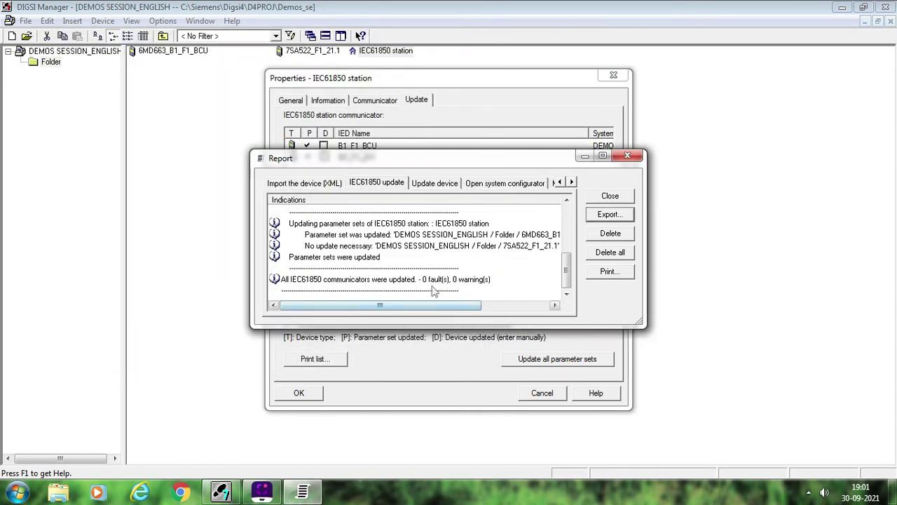
left_click(609, 196)
left_click(314, 397)
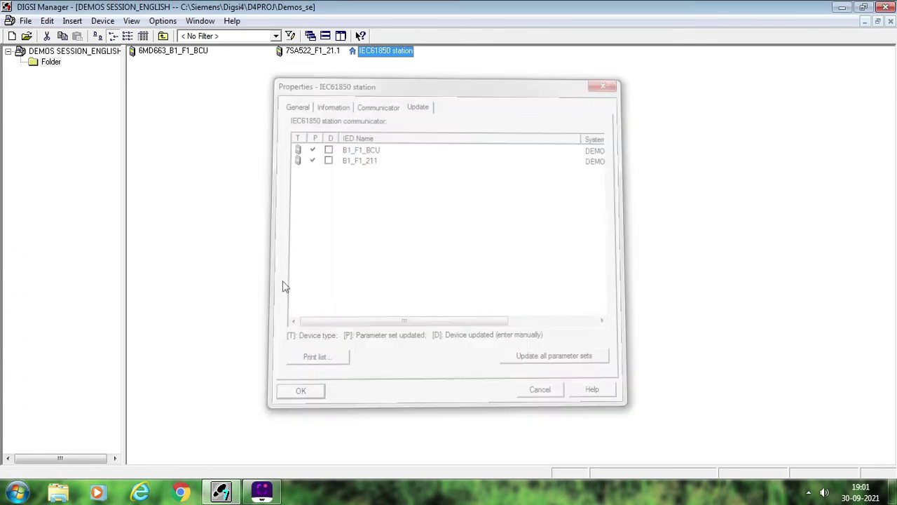
right_click(187, 59)
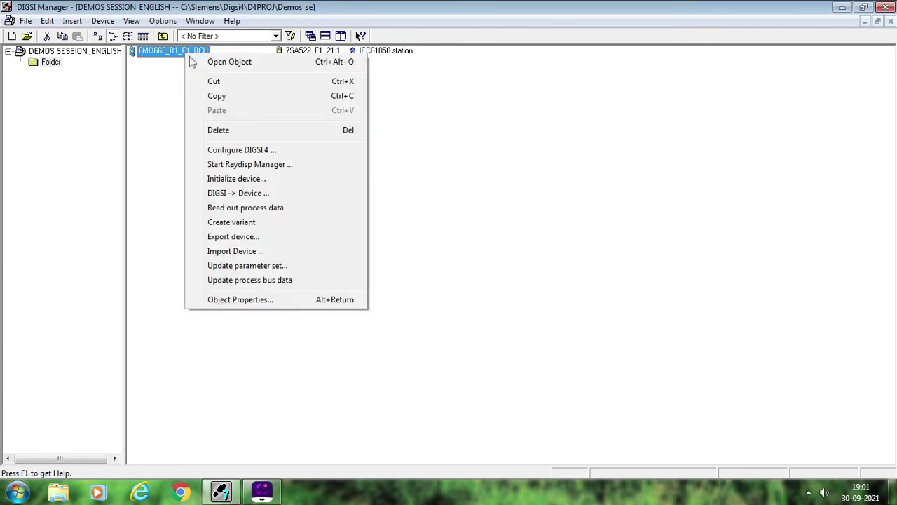
left_click(442, 231)
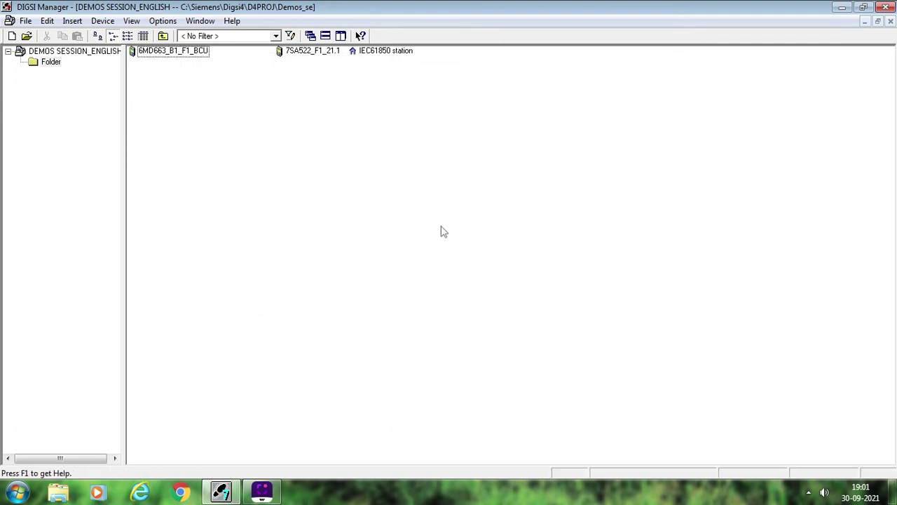